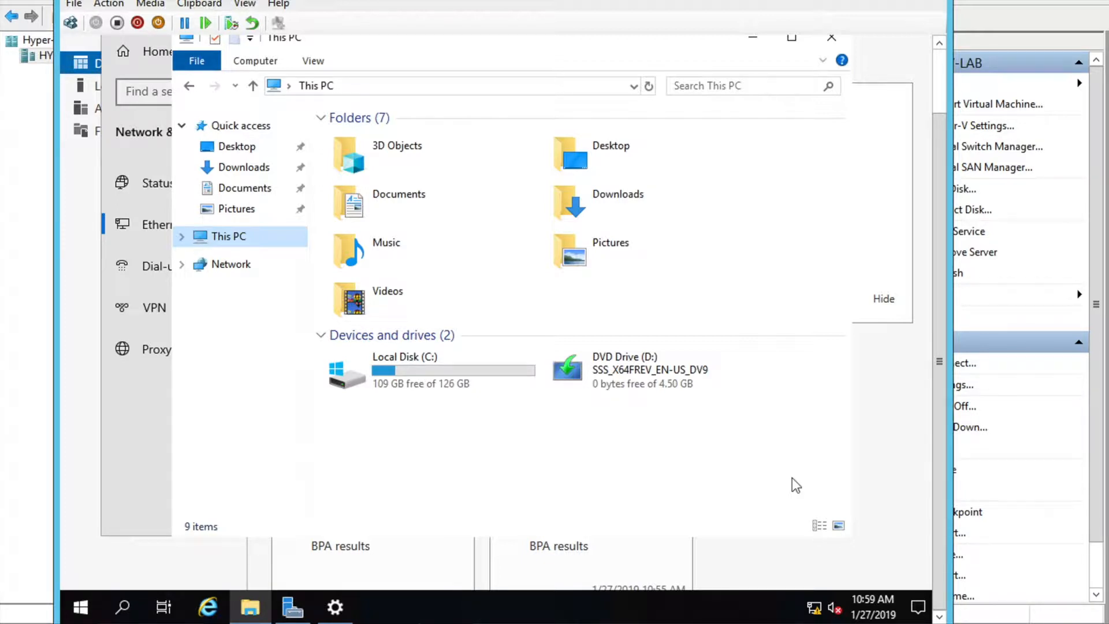
# Put the VM view in full screen and open the Ethernet network adapter list
pyautogui.click(246, 4)
pyautogui.click(274, 26)
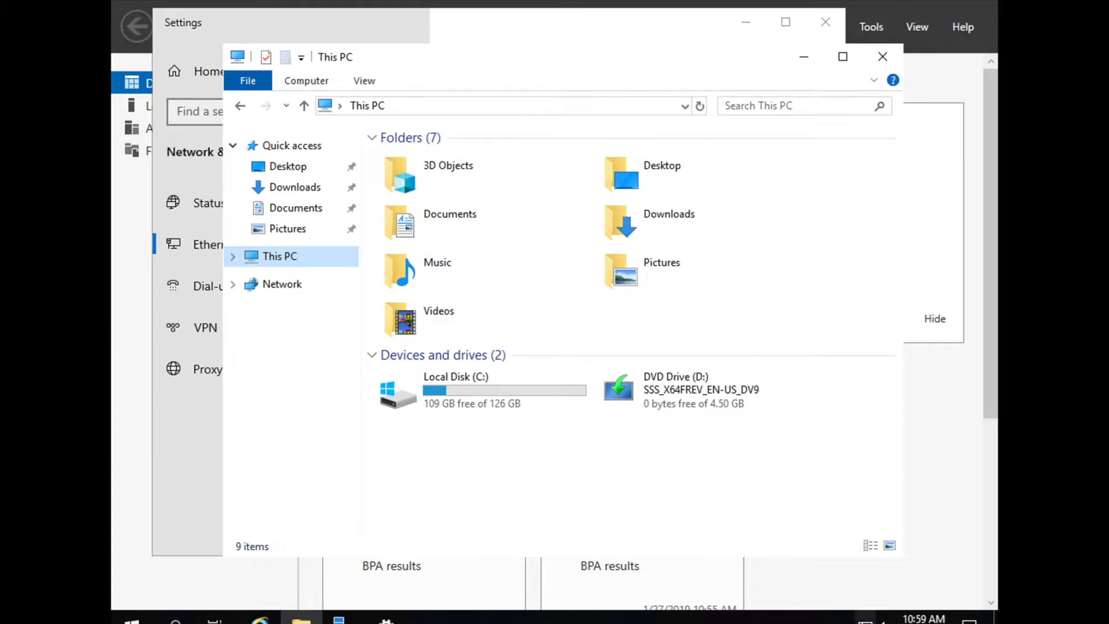
pyautogui.rightClick(867, 619)
pyautogui.click(860, 605)
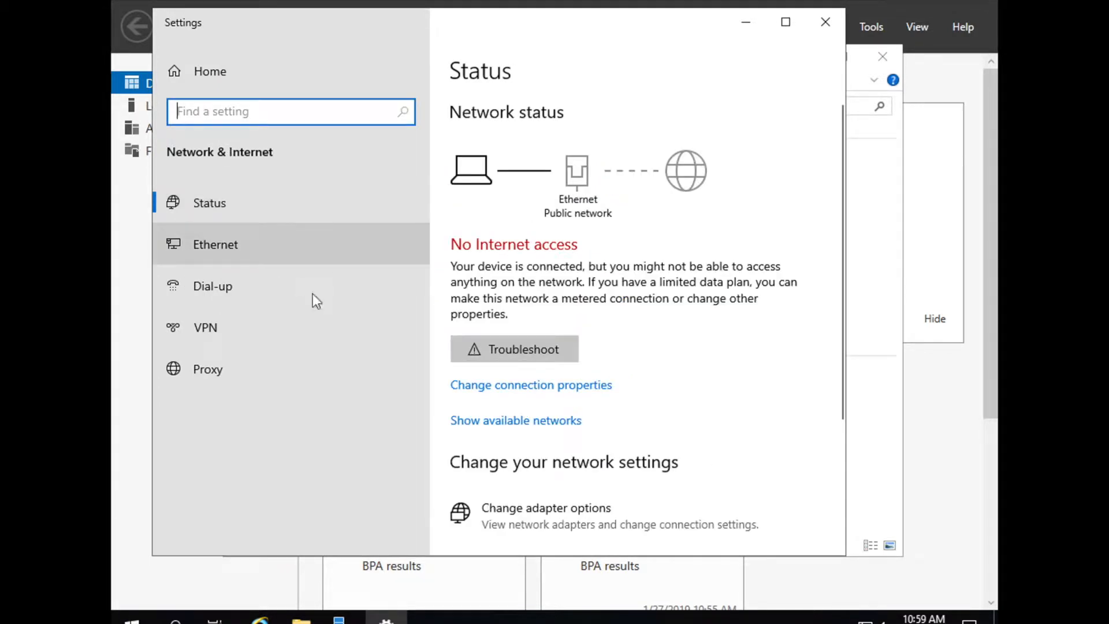
pyautogui.click(207, 255)
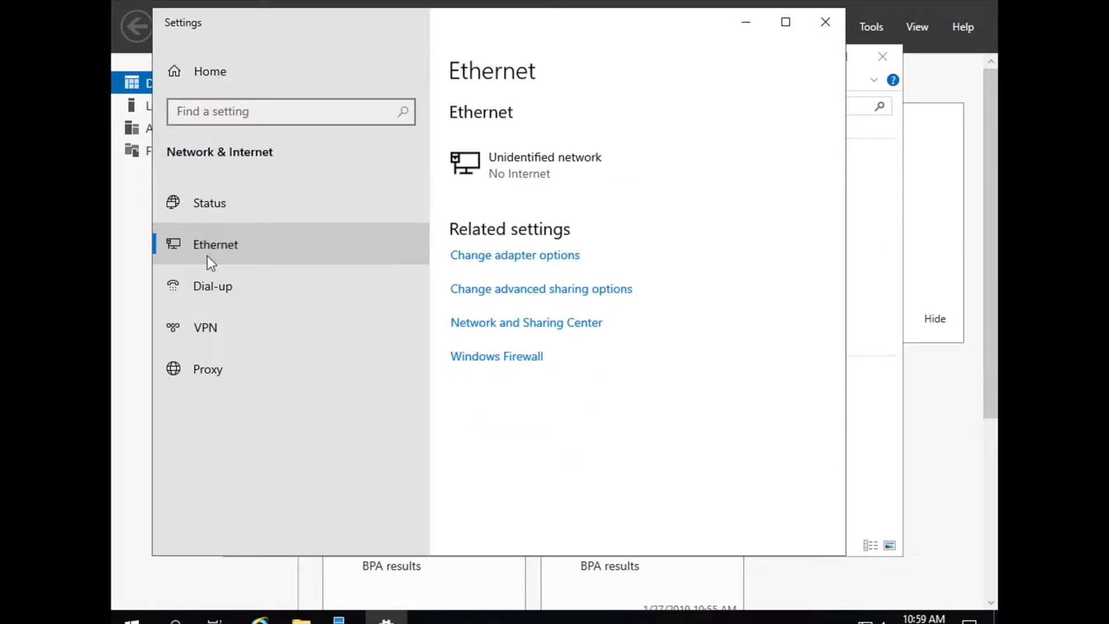
pyautogui.click(493, 256)
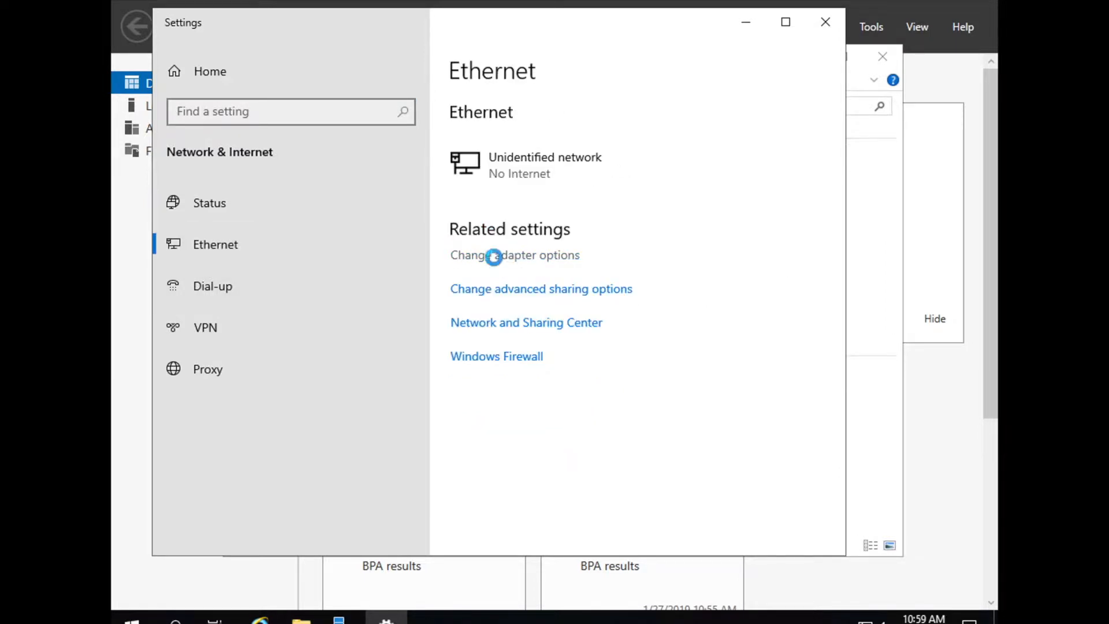
# Give Ethernet IPv4 static 172.16.1.240, mask 255.255.255.0, gateway 172.16.1.1, DNS 172.16.1.240
pyautogui.click(330, 186)
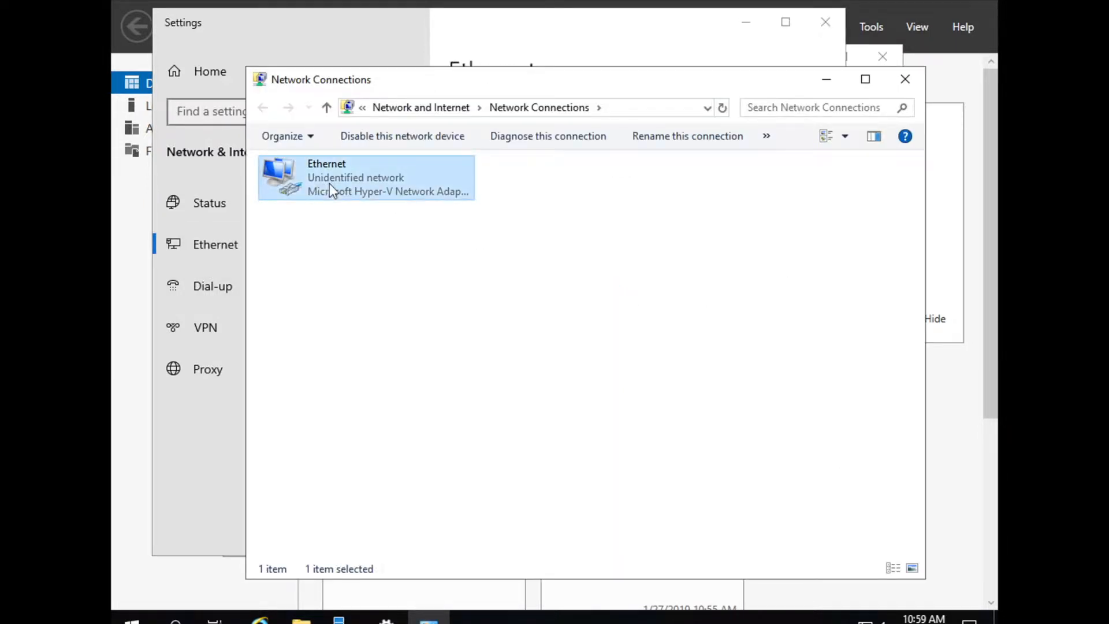
pyautogui.rightClick(329, 182)
pyautogui.click(398, 350)
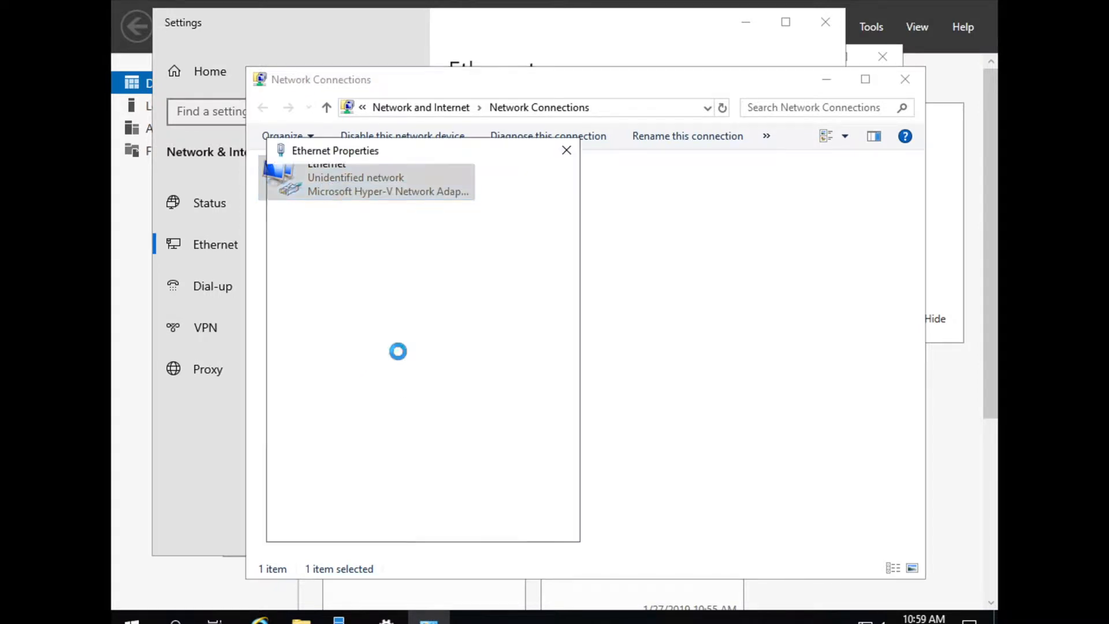
pyautogui.click(448, 335)
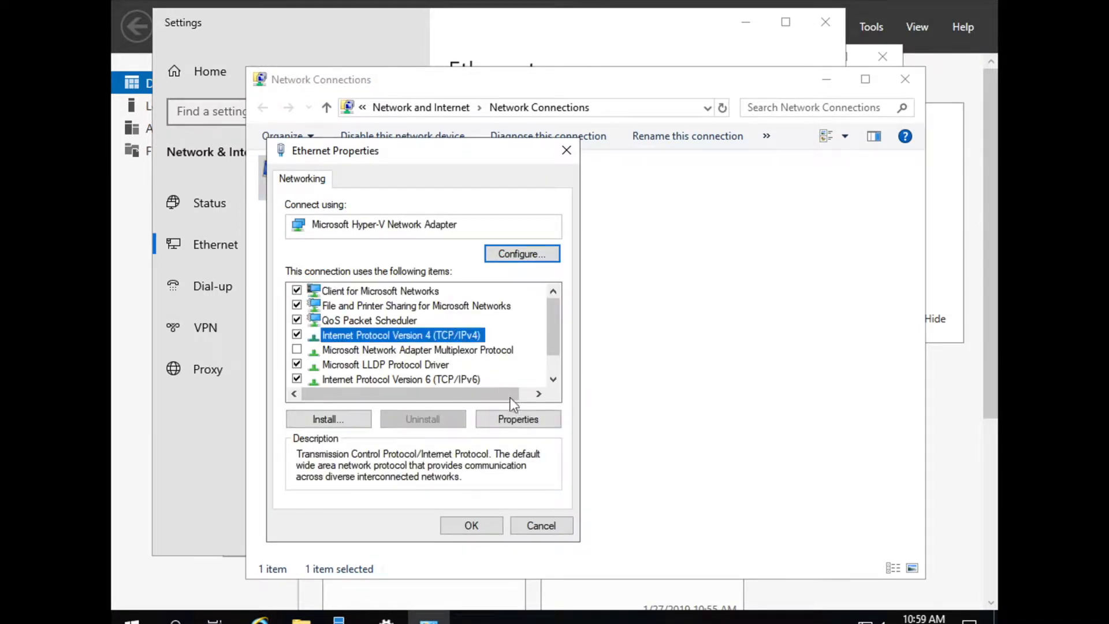
pyautogui.click(513, 417)
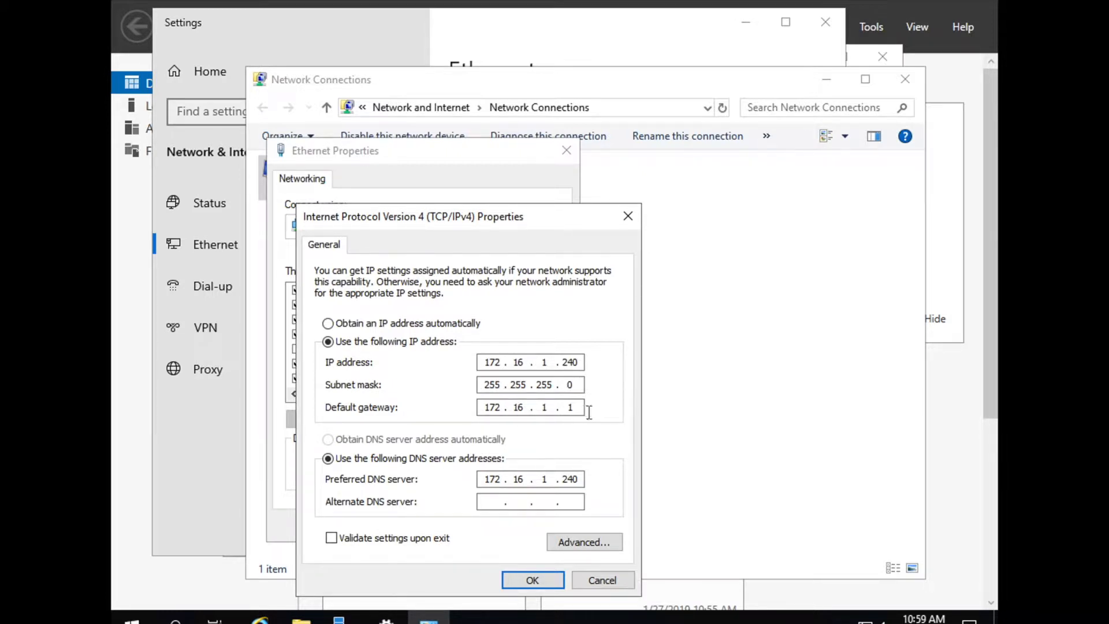
pyautogui.click(540, 581)
pyautogui.click(485, 523)
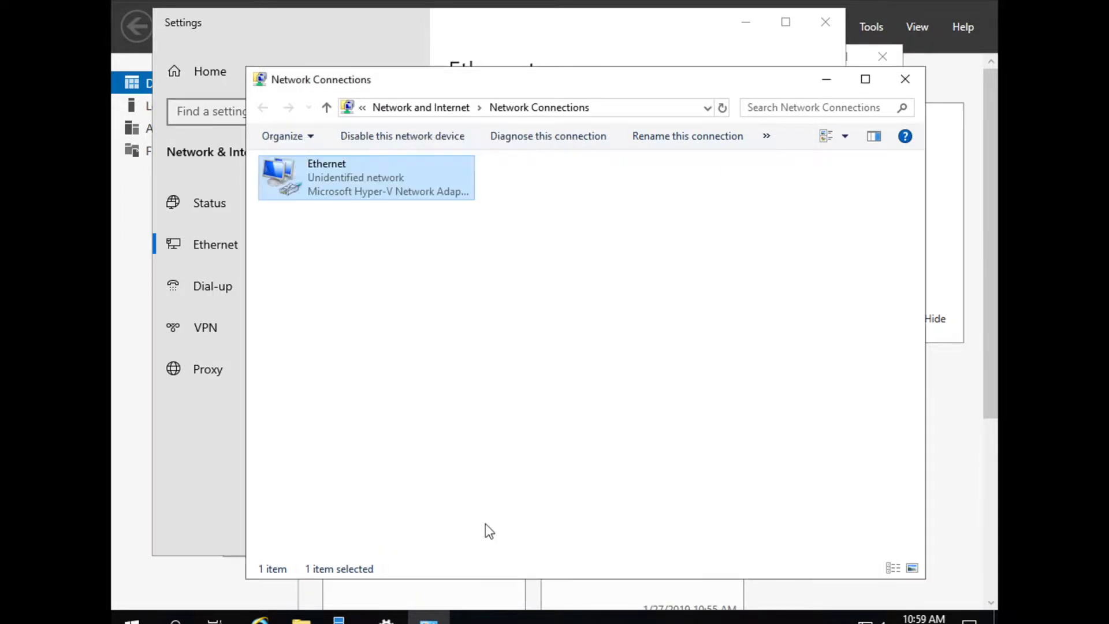
# Check This PC's system properties in File Explorer, then close that window
pyautogui.click(301, 619)
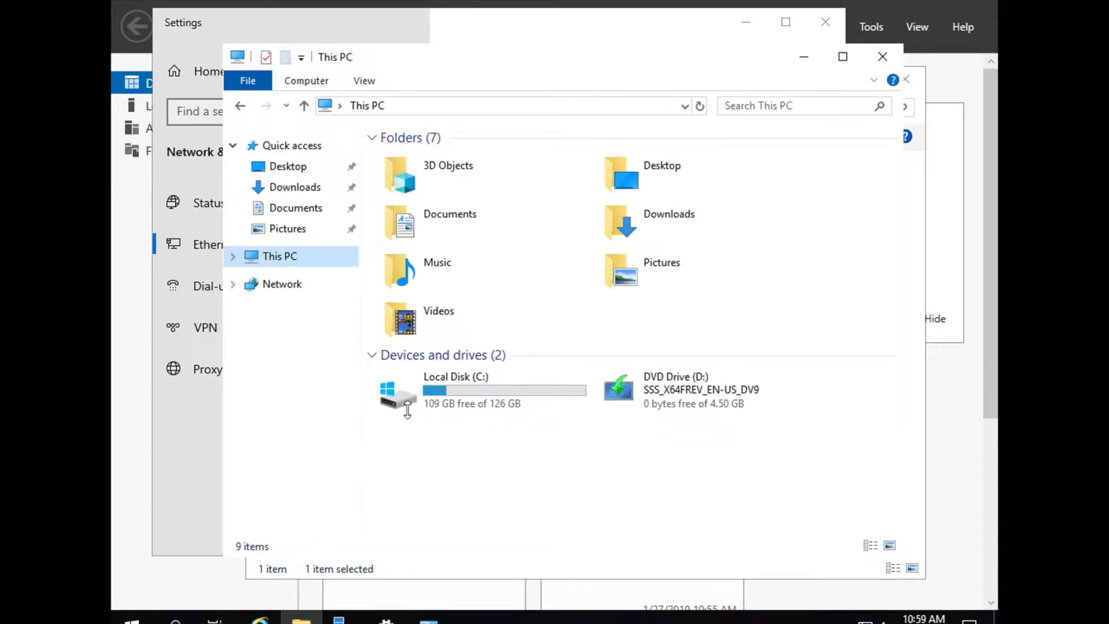
pyautogui.rightClick(294, 258)
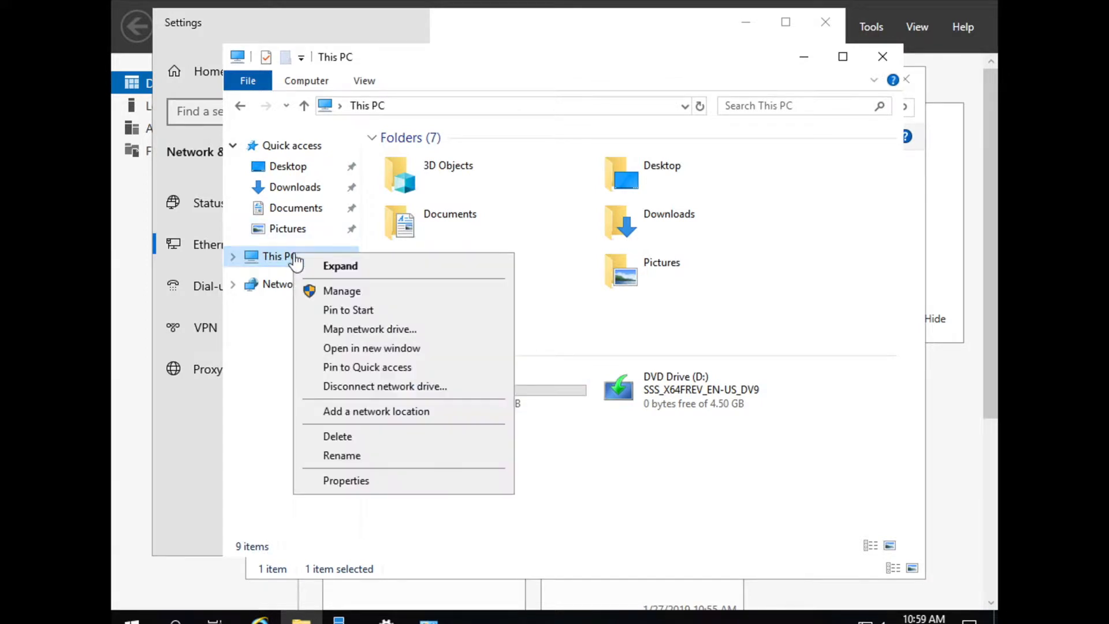
pyautogui.click(369, 487)
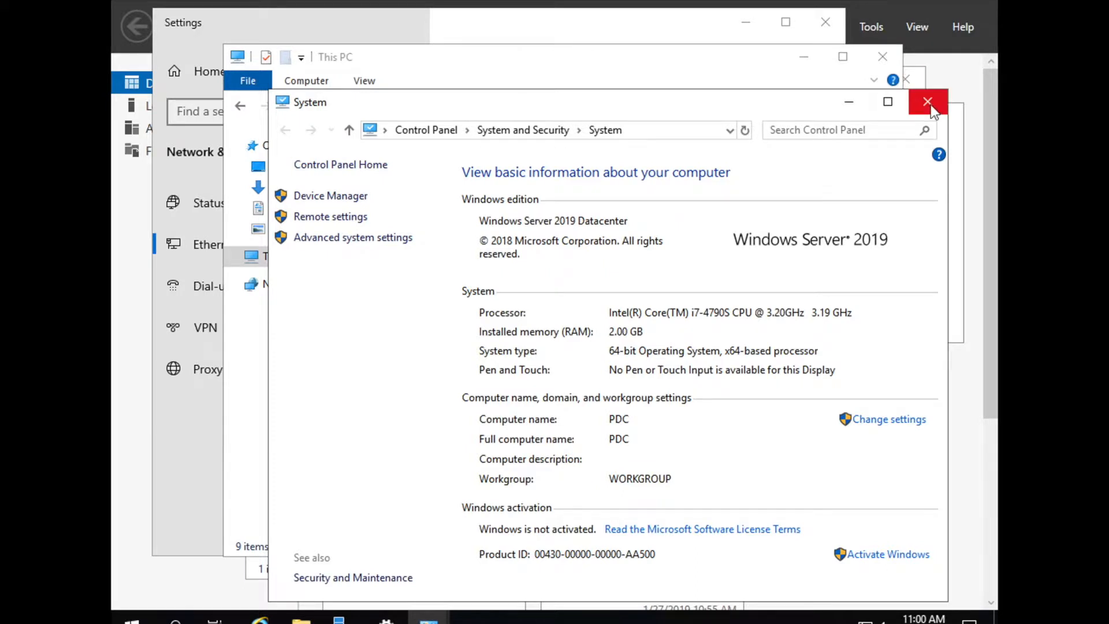
pyautogui.click(927, 102)
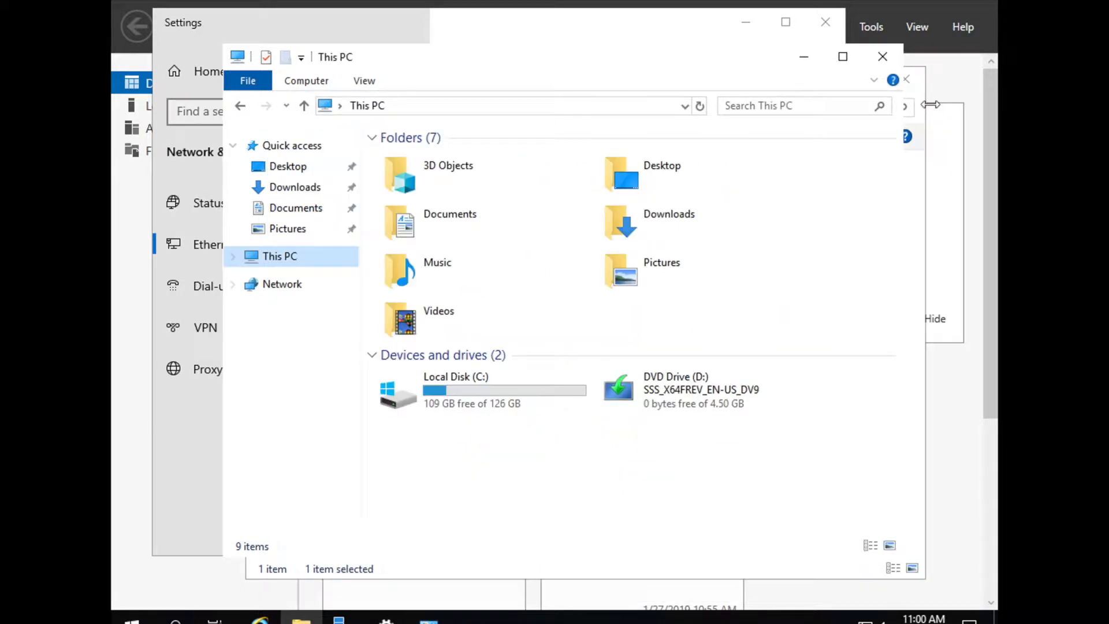
# Close File Explorer, Network Connections and Settings to return to the Dashboard
pyautogui.click(882, 56)
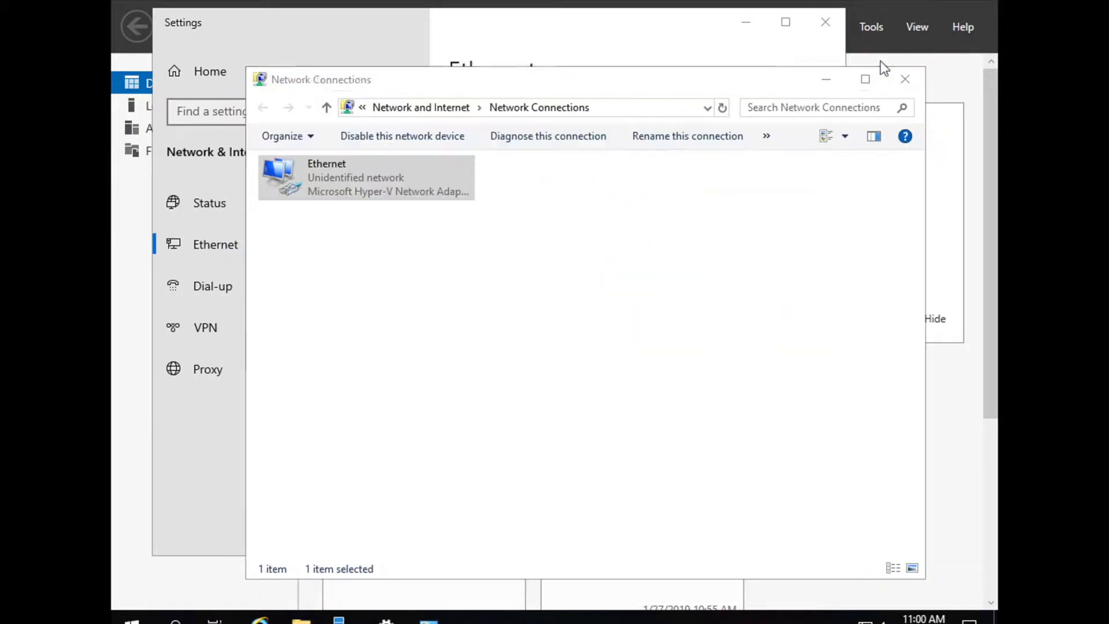
pyautogui.click(905, 79)
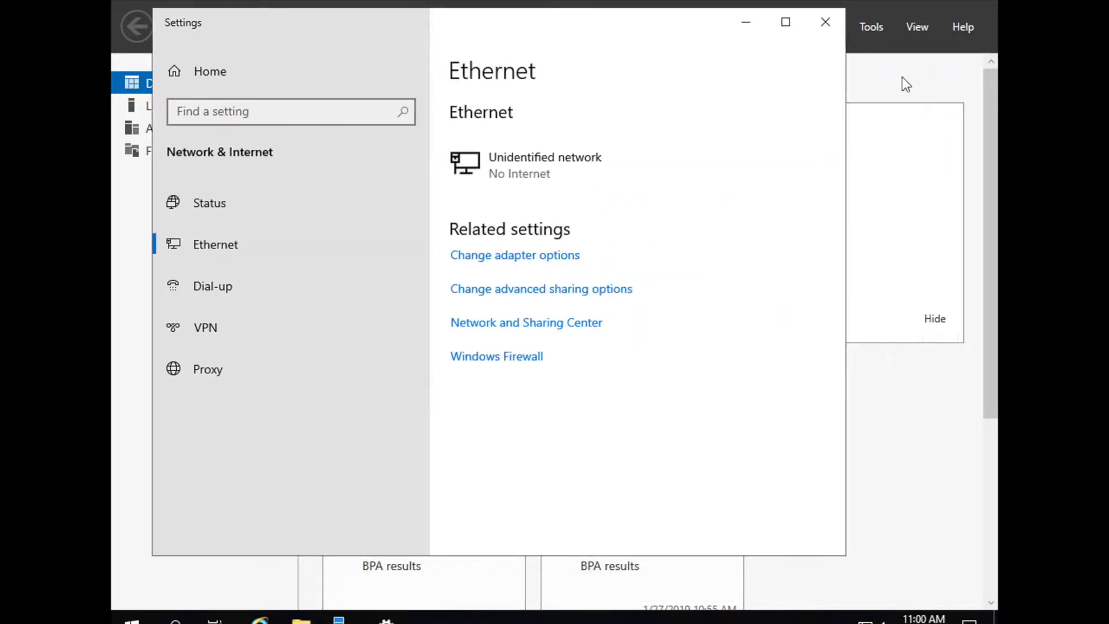
pyautogui.click(825, 23)
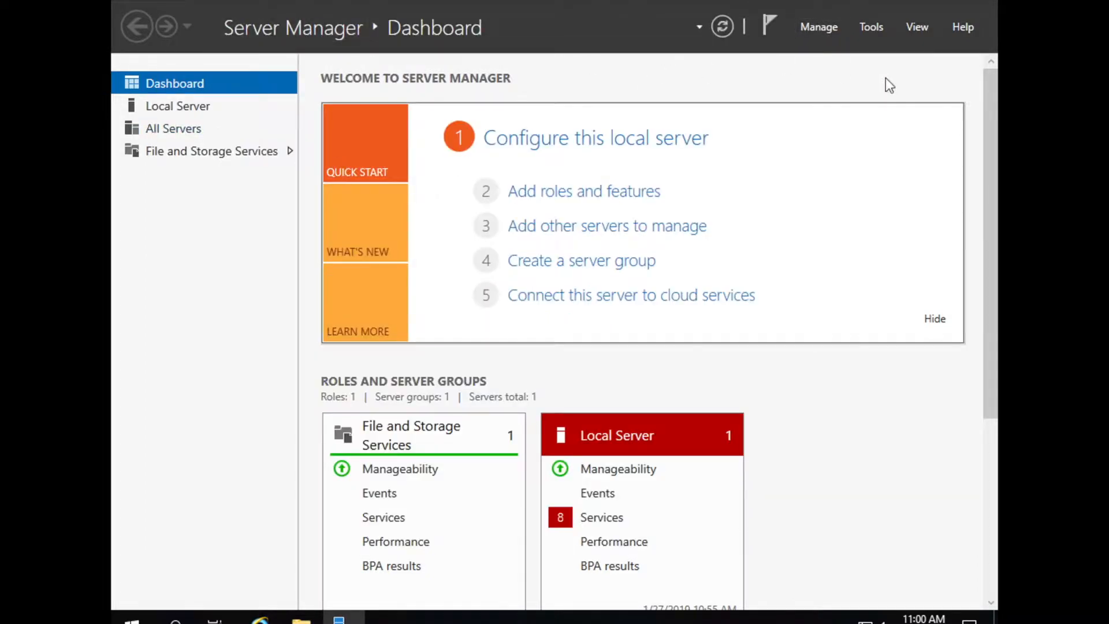
# Launch Add Roles and Features with role-based installation targeting server PDC
pyautogui.click(818, 26)
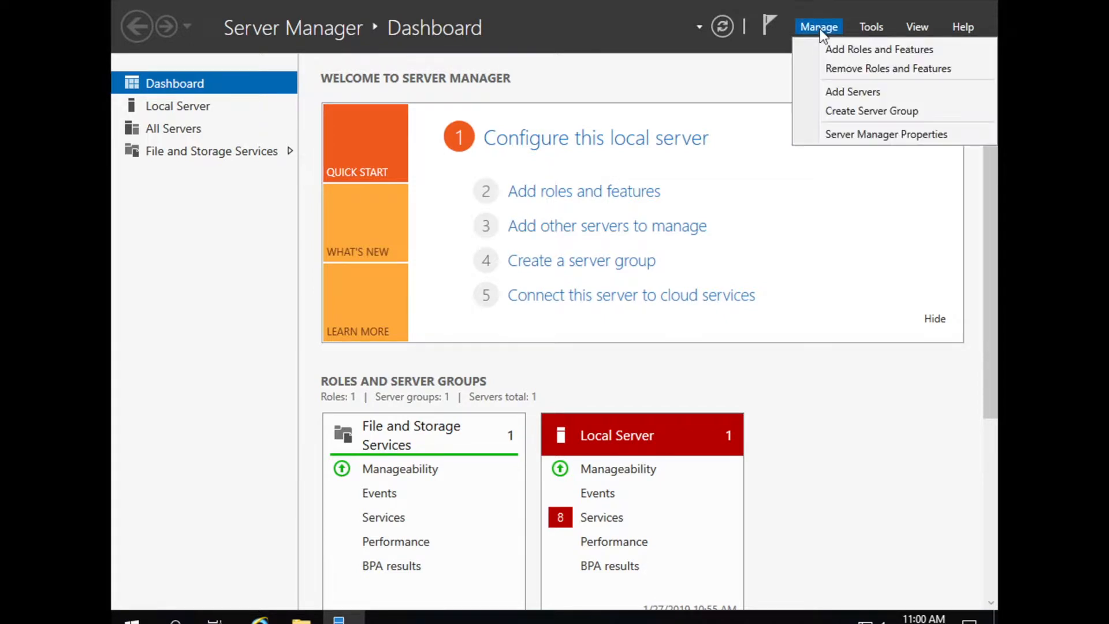
pyautogui.click(854, 49)
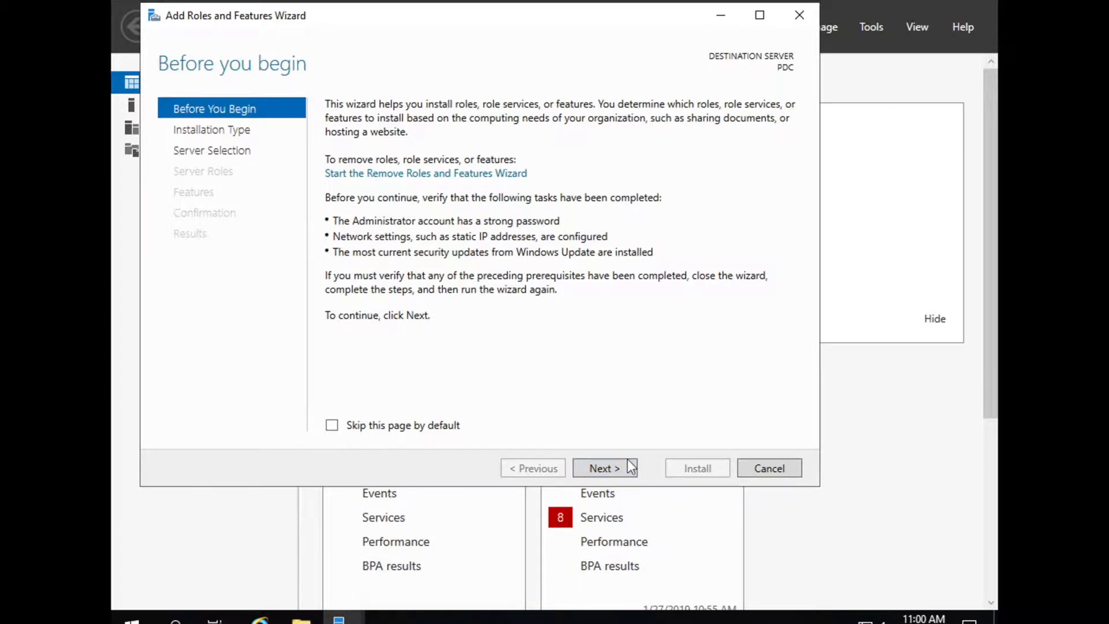
pyautogui.click(608, 468)
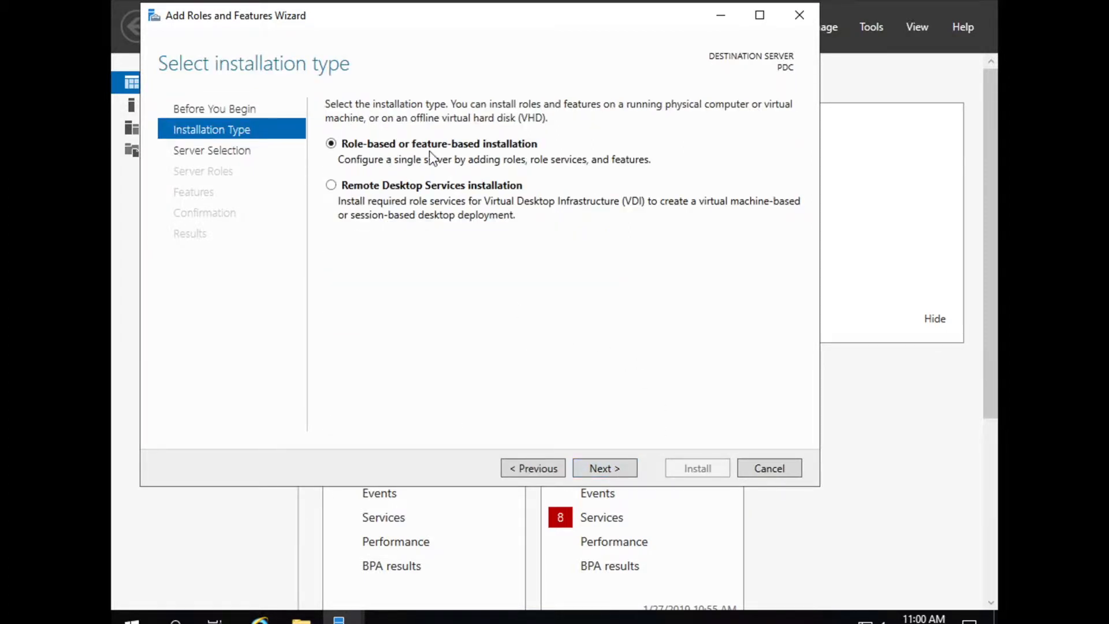
pyautogui.click(604, 471)
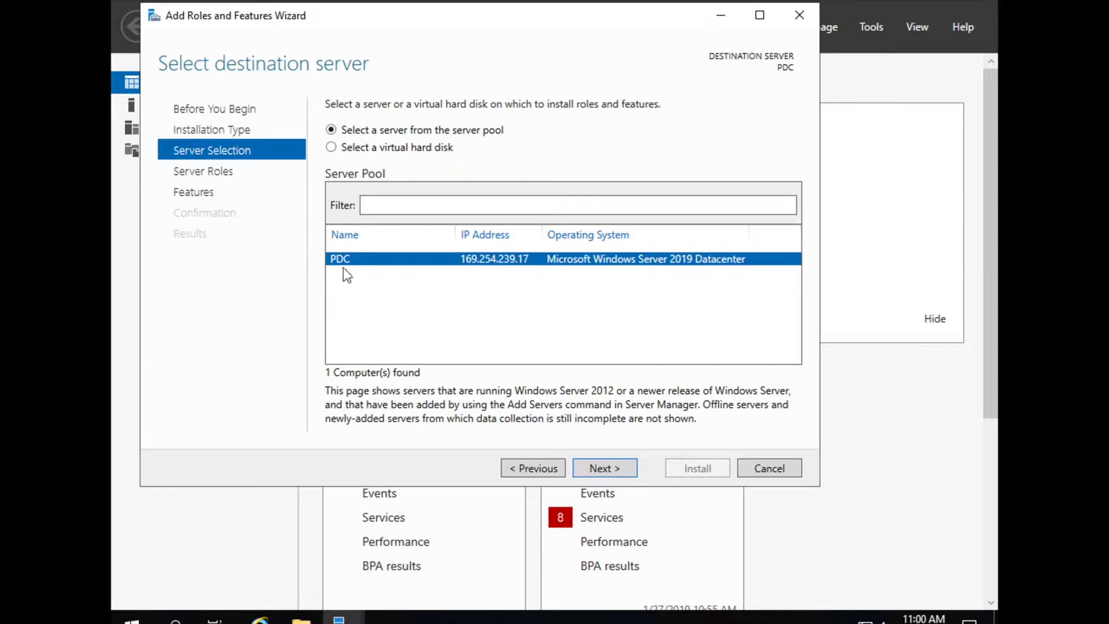
pyautogui.click(604, 469)
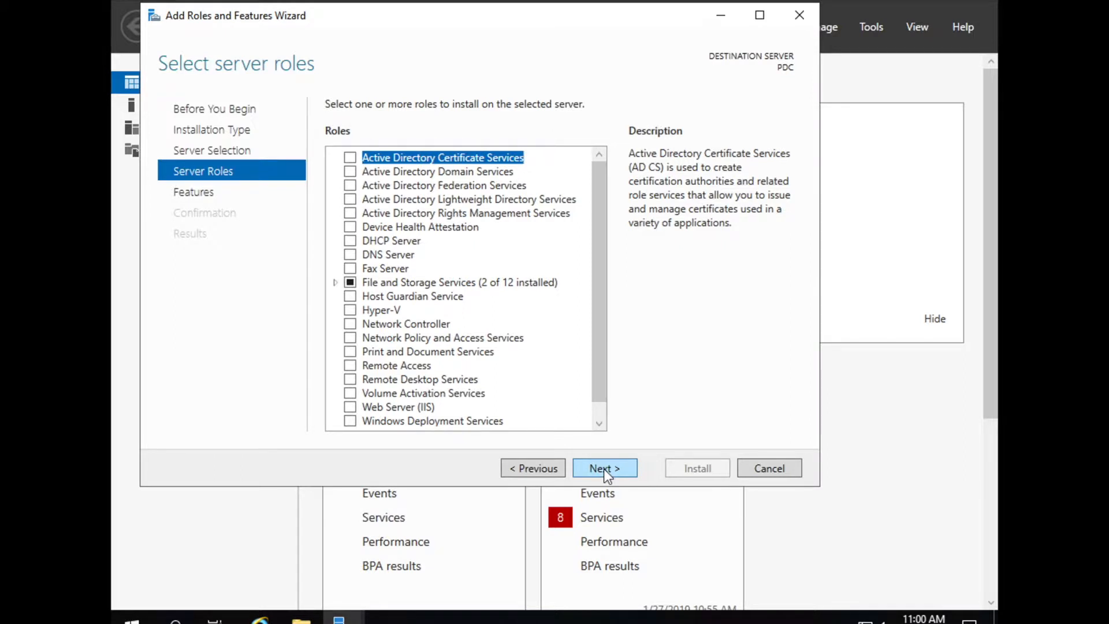
# Check Active Directory Domain Services and DNS Server, accepting their required management tools
pyautogui.click(349, 172)
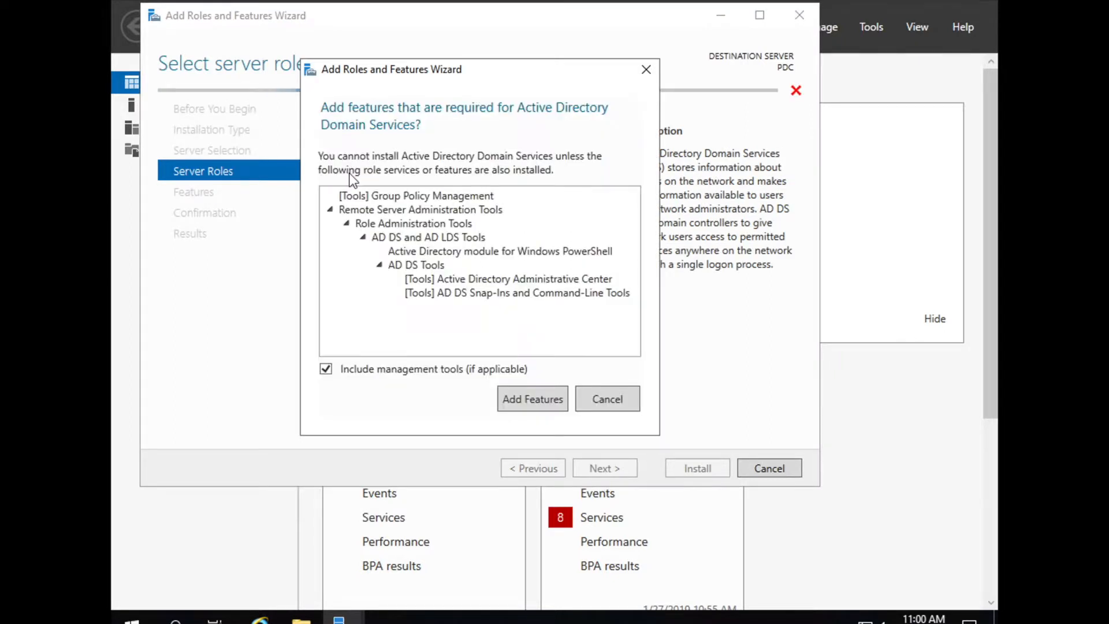
pyautogui.click(532, 398)
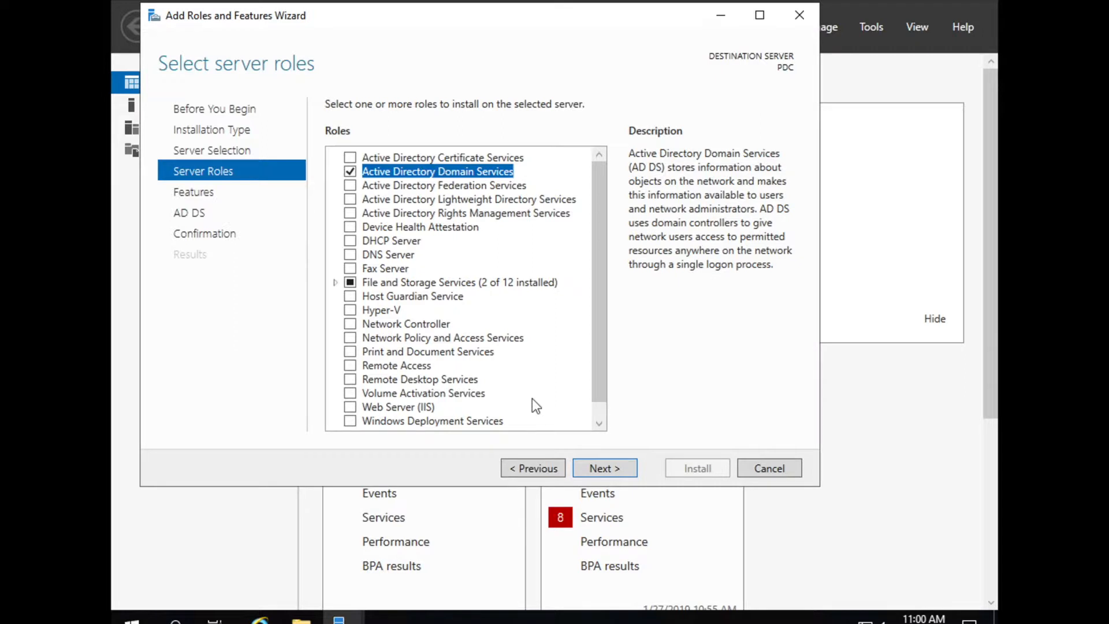
pyautogui.click(350, 255)
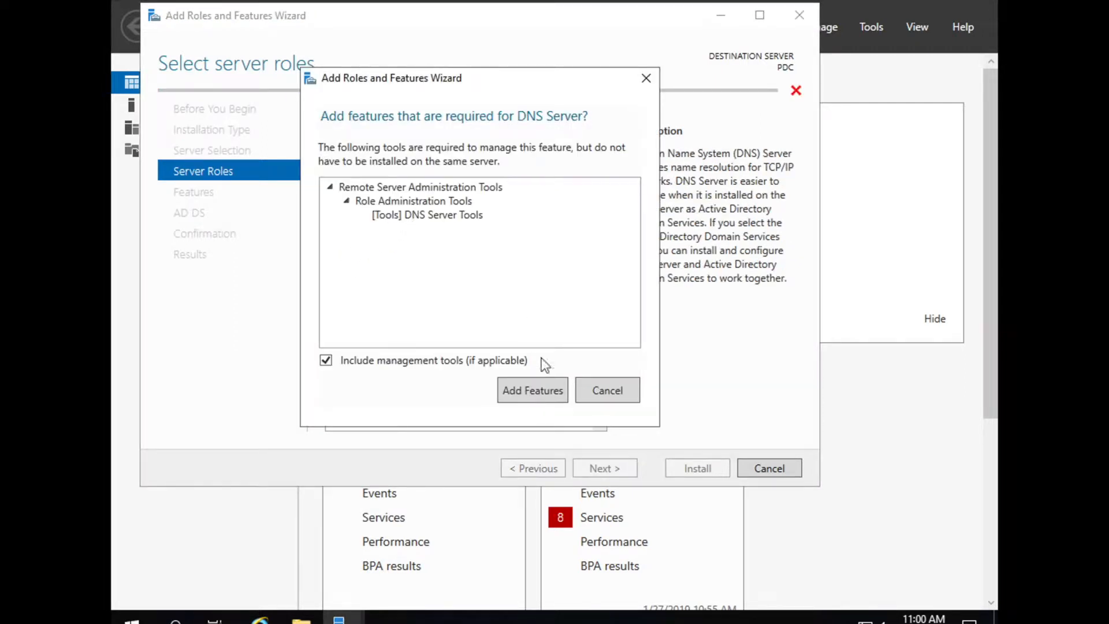
pyautogui.click(535, 396)
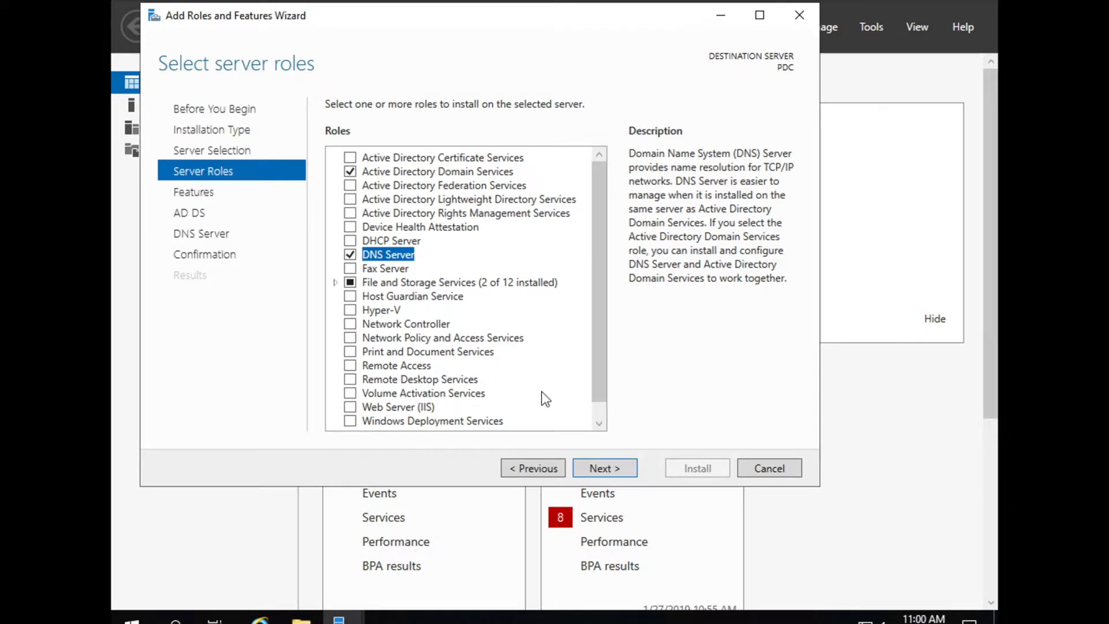
pyautogui.click(610, 473)
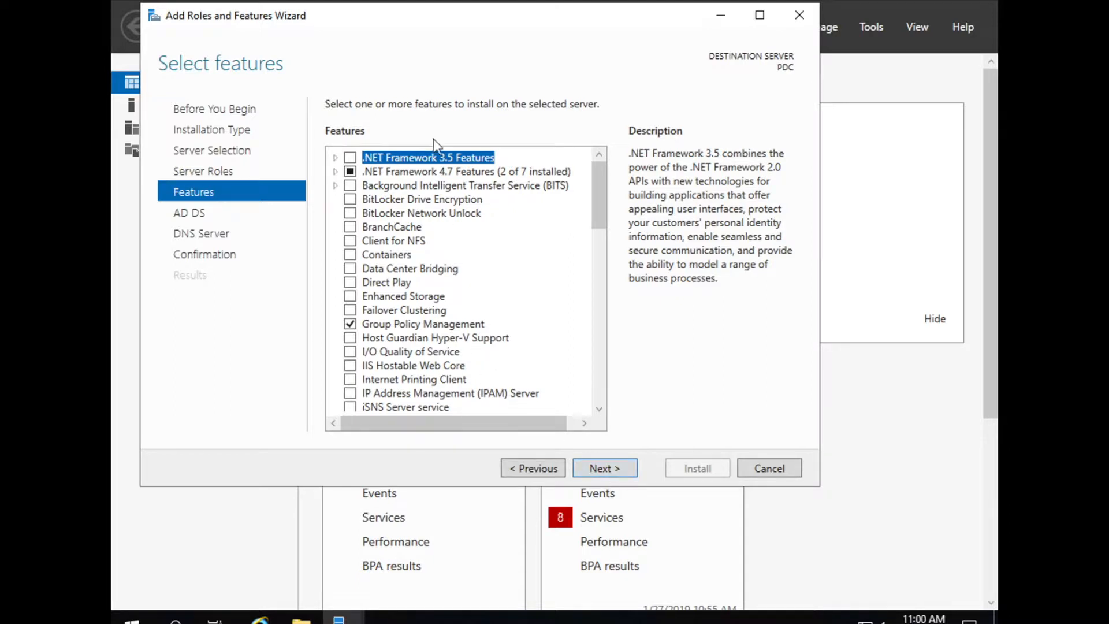
# Advance past Features, AD DS and DNS Server pages and install the roles on PDC
pyautogui.click(600, 468)
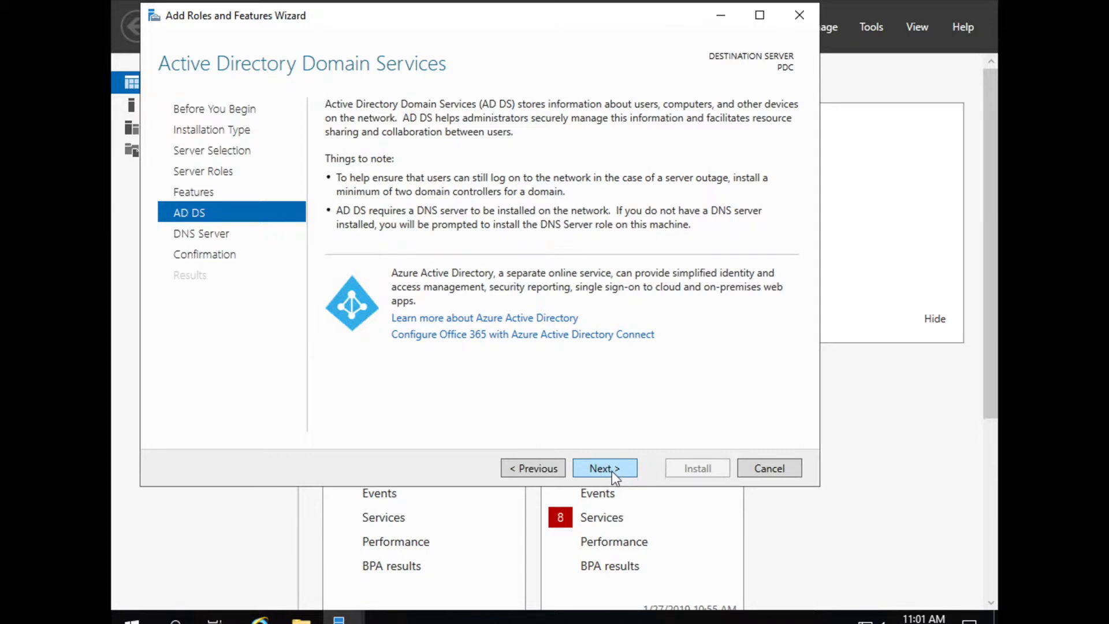
pyautogui.click(612, 470)
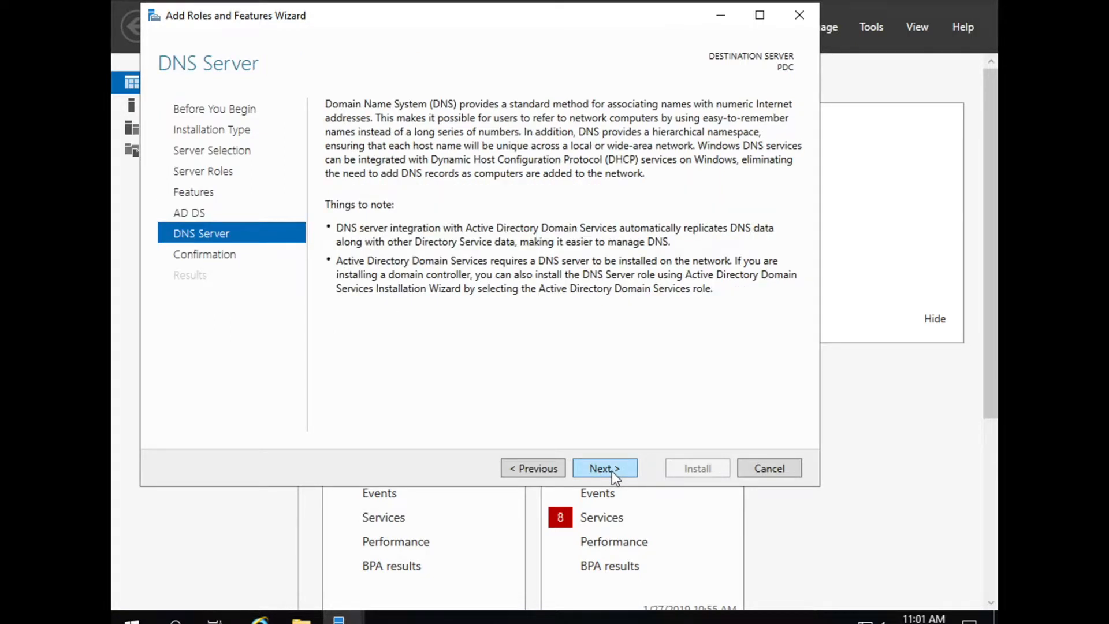
pyautogui.click(613, 469)
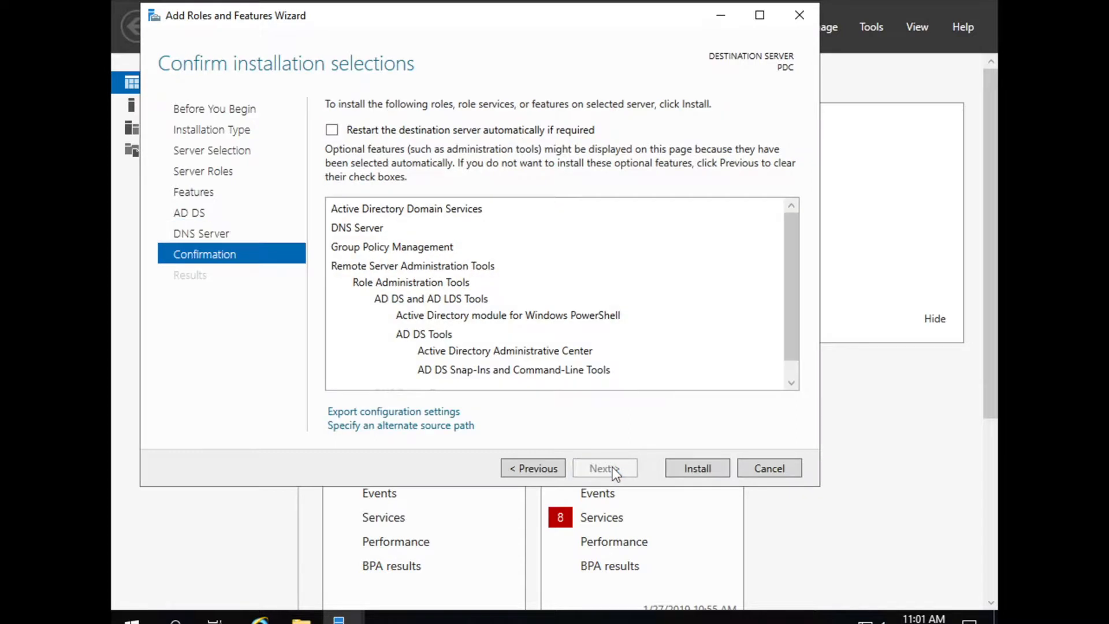
pyautogui.click(699, 469)
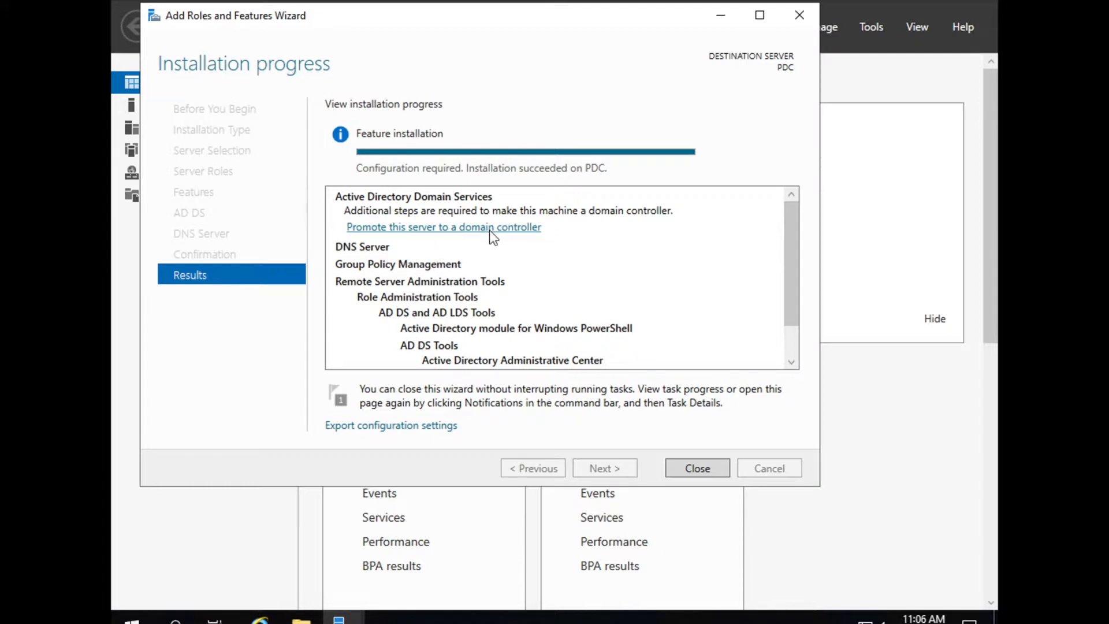
# Close the finished install and choose 'Promote this server to a domain controller' from Notifications
pyautogui.click(693, 468)
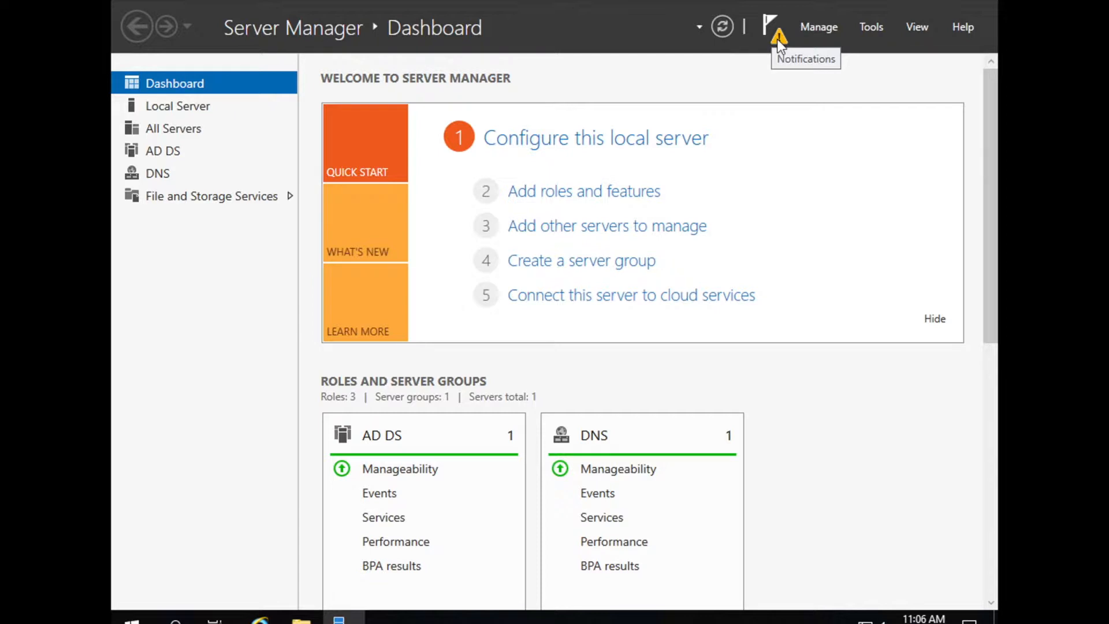
pyautogui.click(777, 39)
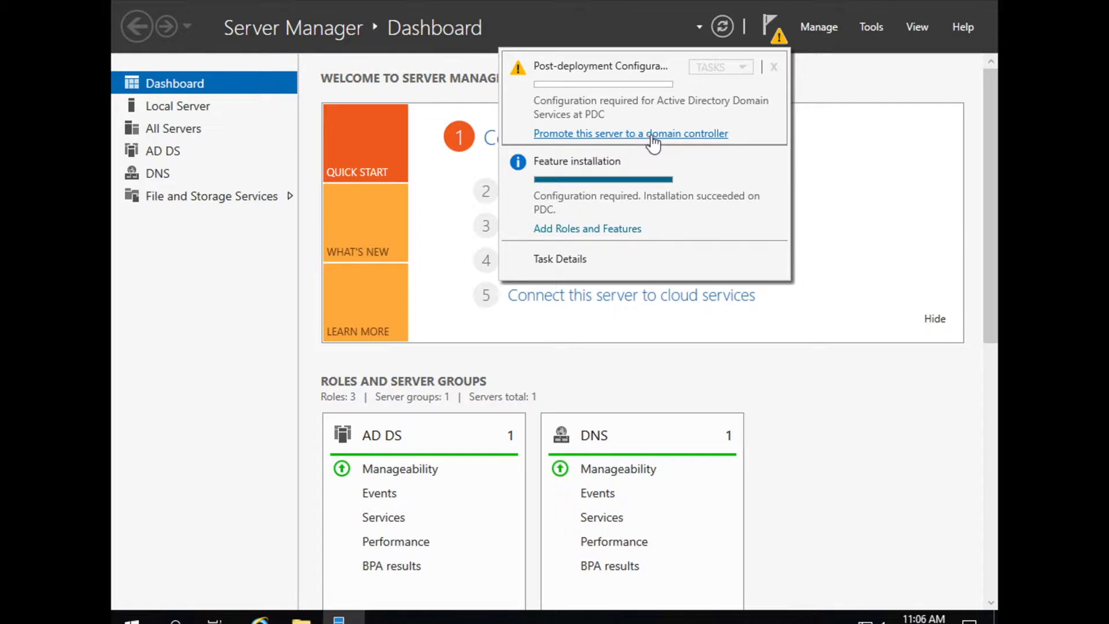
pyautogui.click(637, 143)
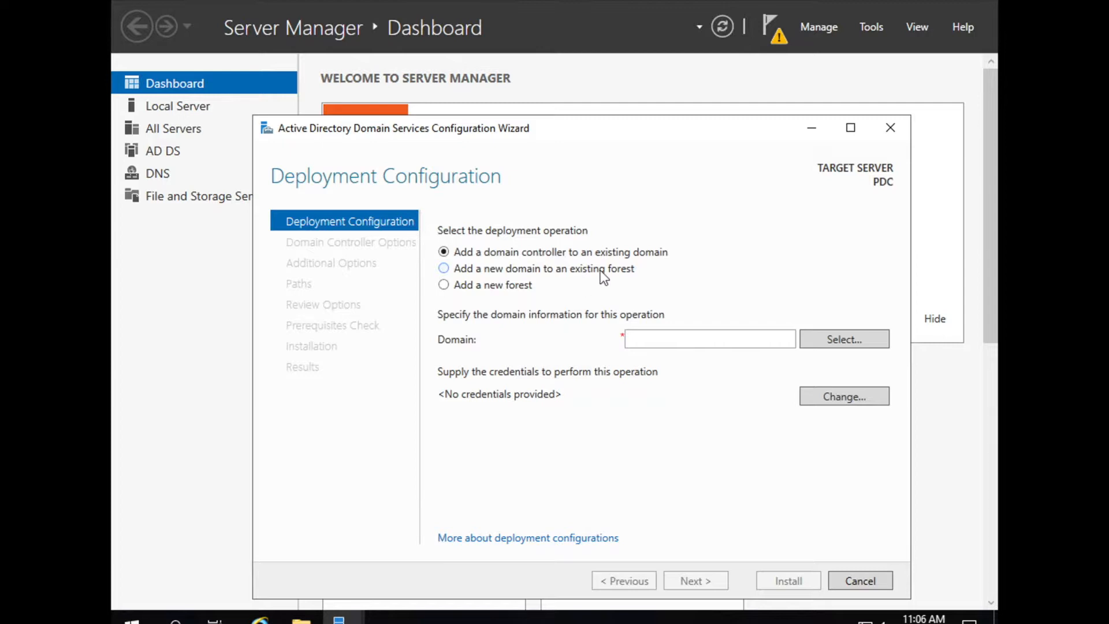
# Choose 'Add a new forest' with root domain name lab.com
pyautogui.click(443, 285)
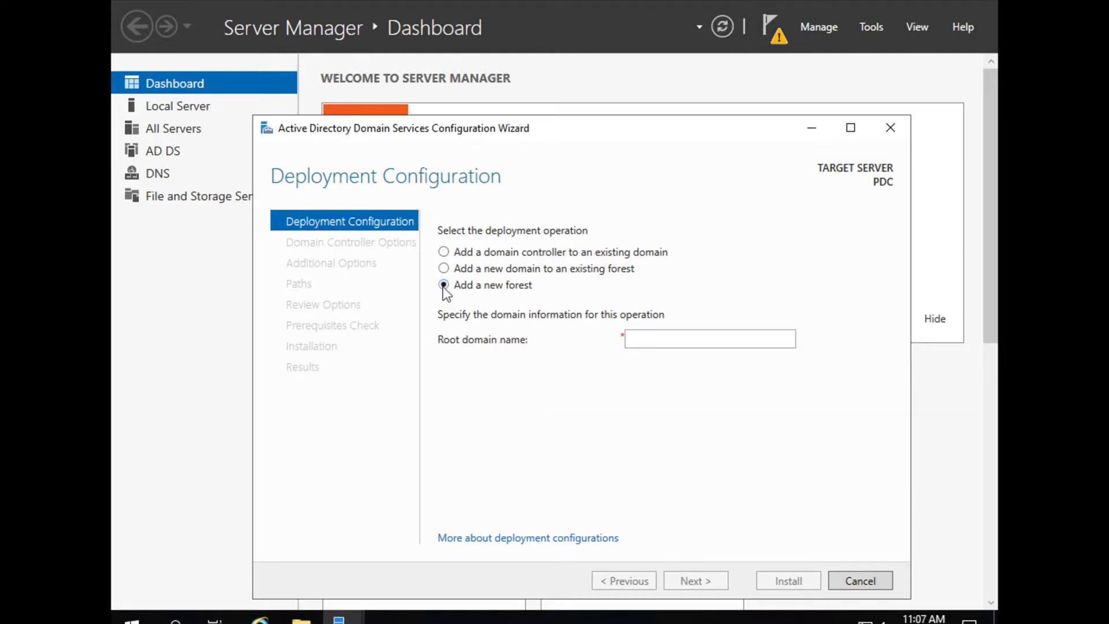
pyautogui.click(656, 340)
pyautogui.write('l')
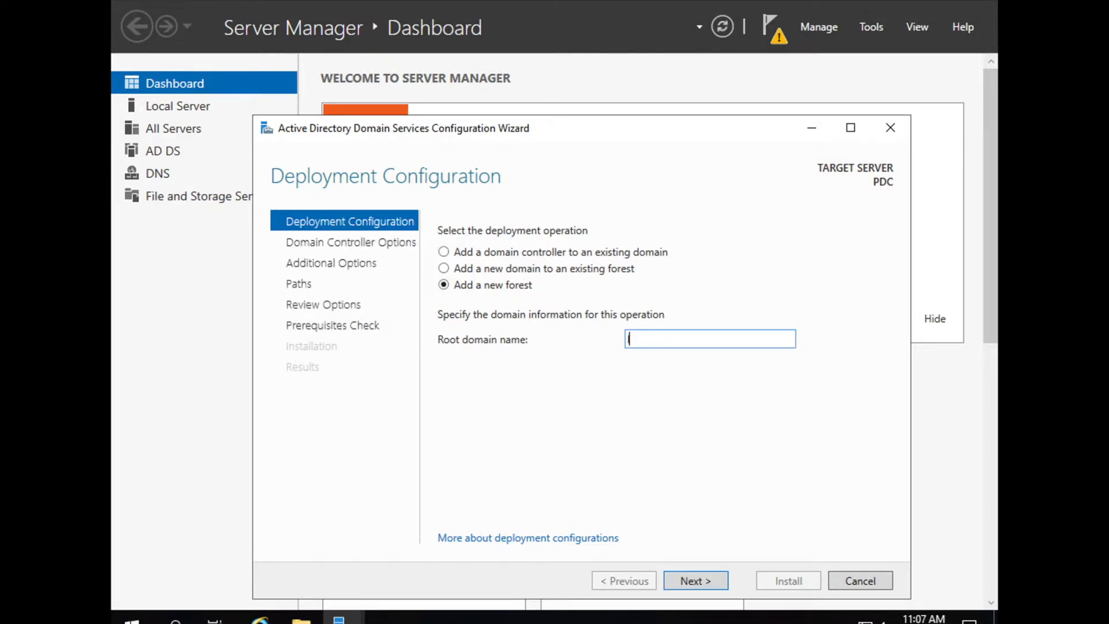
pyautogui.write('ab.com')
# On Domain Controller Options, leave forest and domain functional levels at Windows Server 2016
pyautogui.click(699, 581)
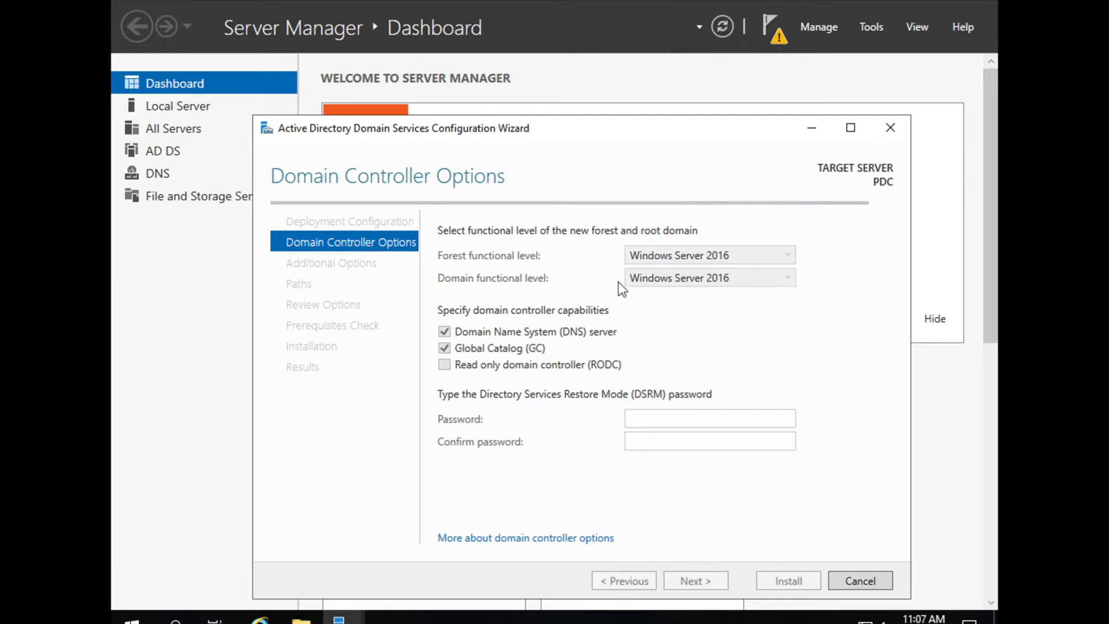
pyautogui.click(708, 258)
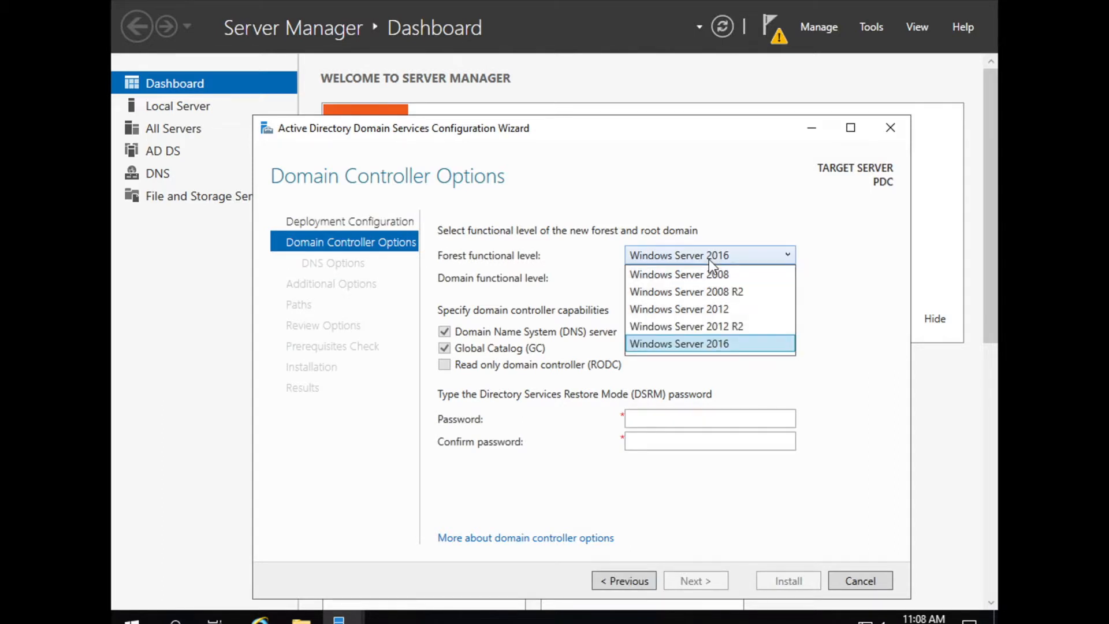
pyautogui.click(585, 254)
pyautogui.click(673, 283)
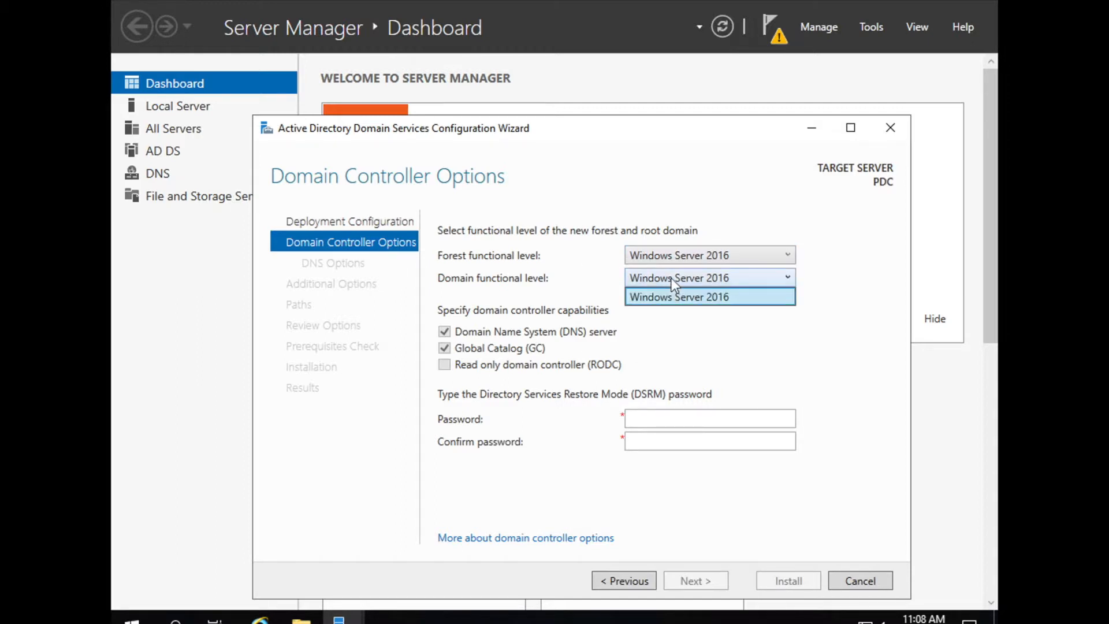
pyautogui.click(671, 278)
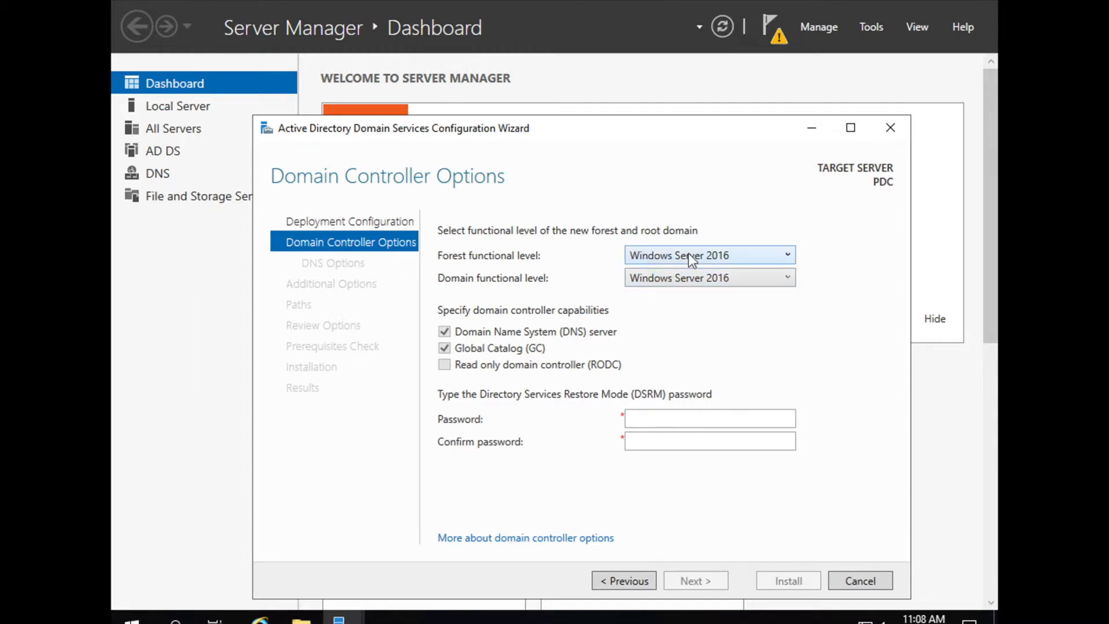
pyautogui.click(689, 254)
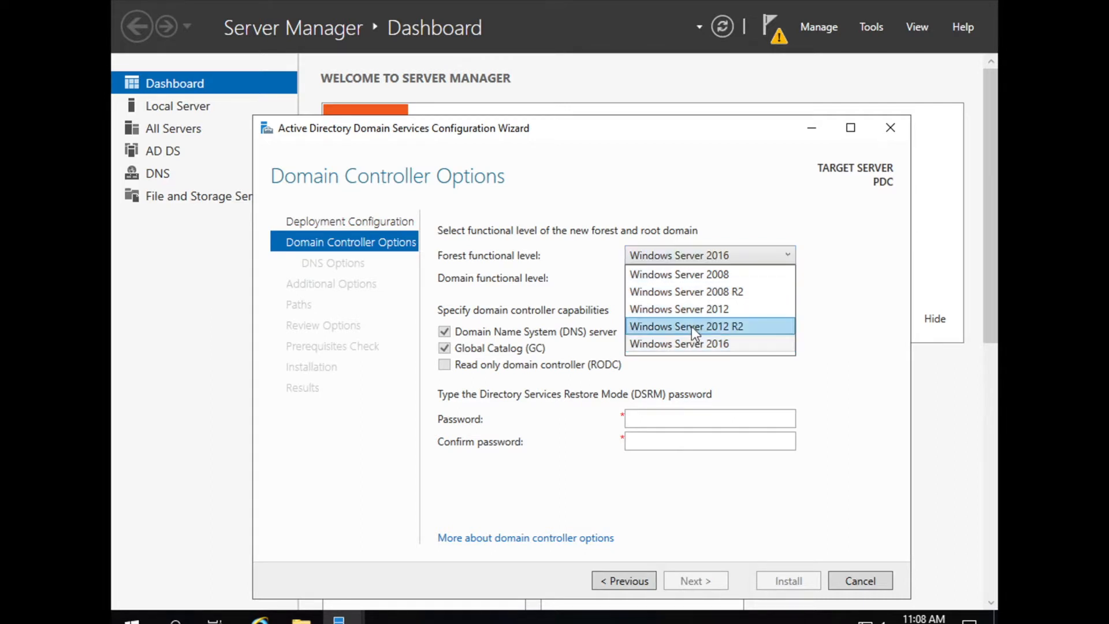
pyautogui.click(694, 274)
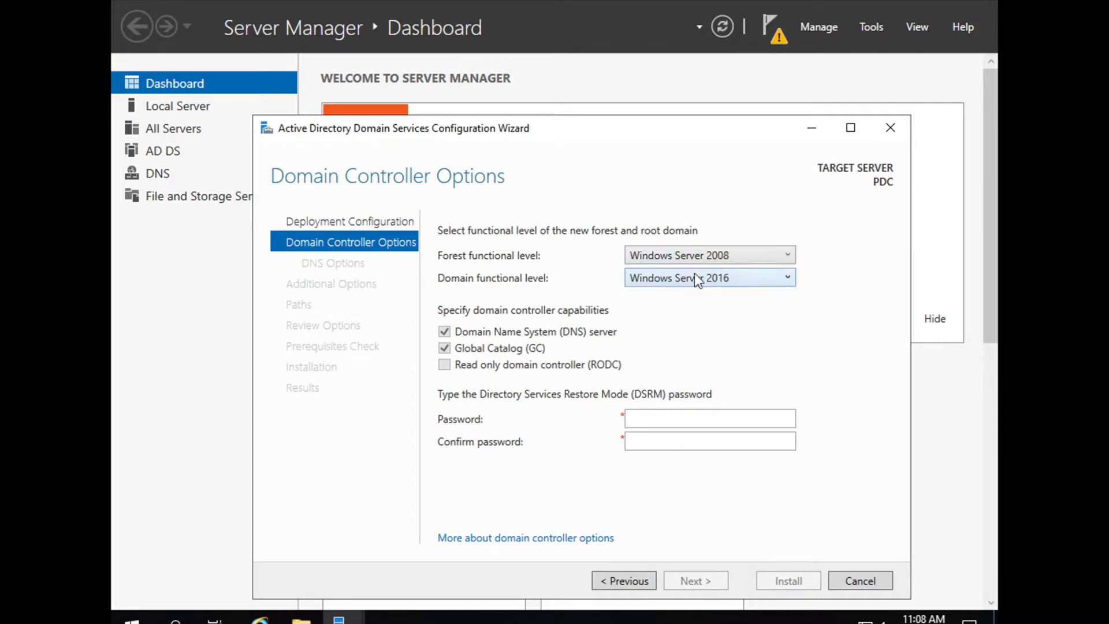
pyautogui.click(683, 280)
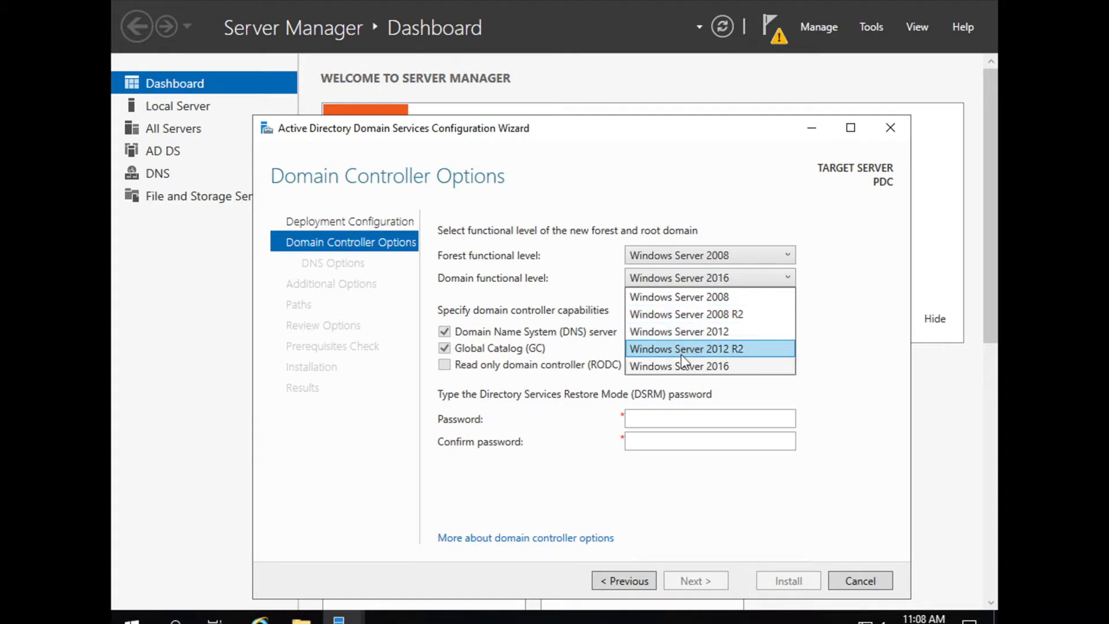
pyautogui.click(591, 278)
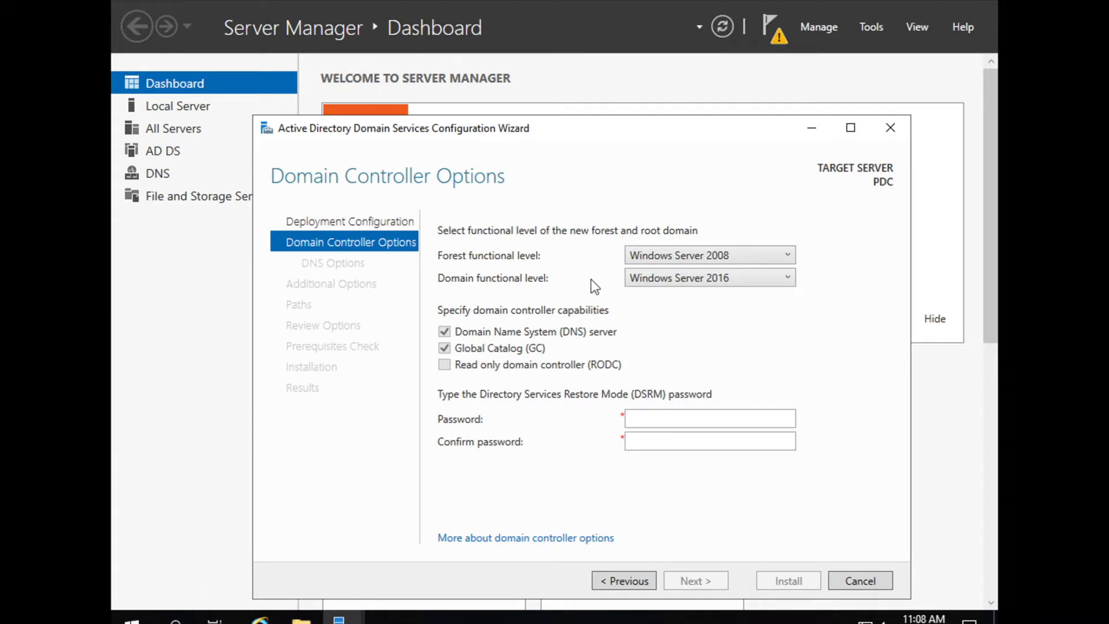
pyautogui.click(704, 255)
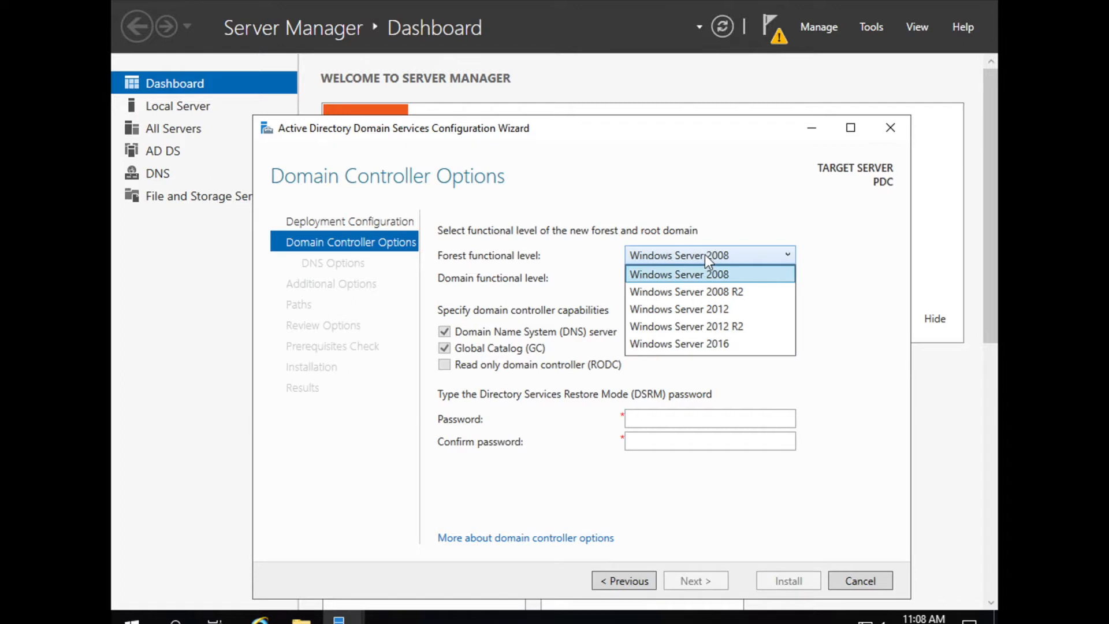
pyautogui.click(692, 346)
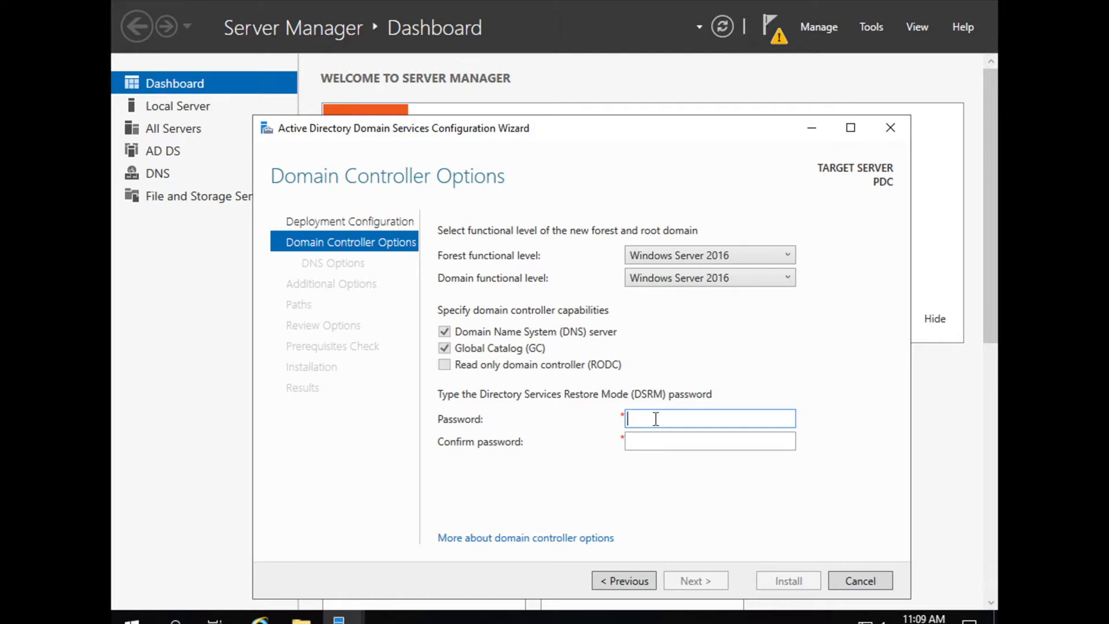
# Enter the Directory Services Restore Mode password and validate the domain controller options
pyautogui.write('P@ssw0rd')
pyautogui.press('Tab')
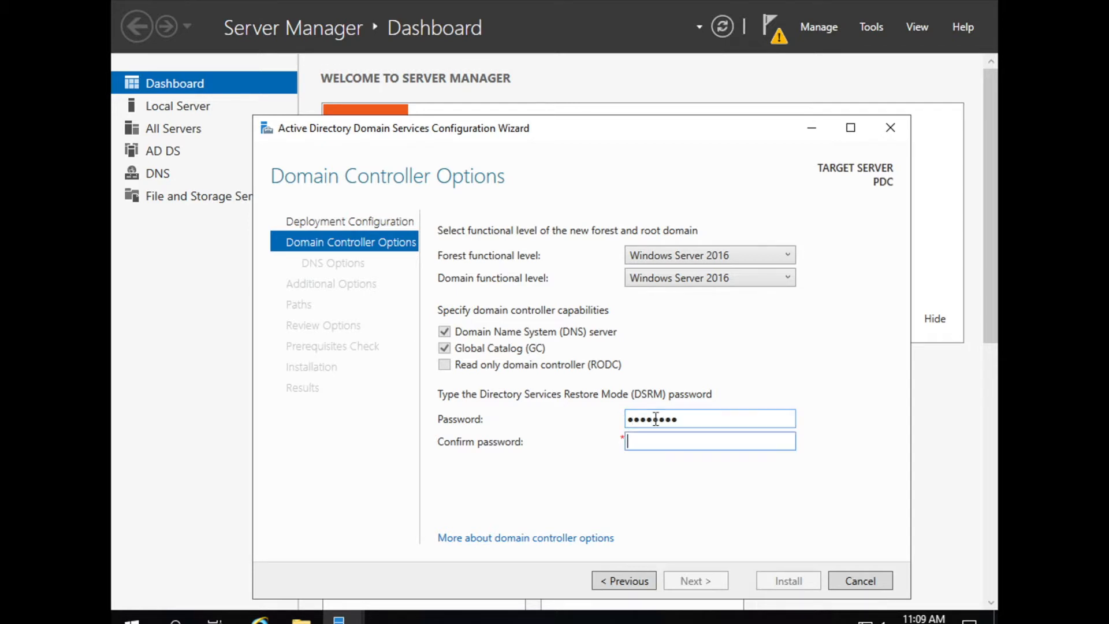
pyautogui.write('P@ssw0rd')
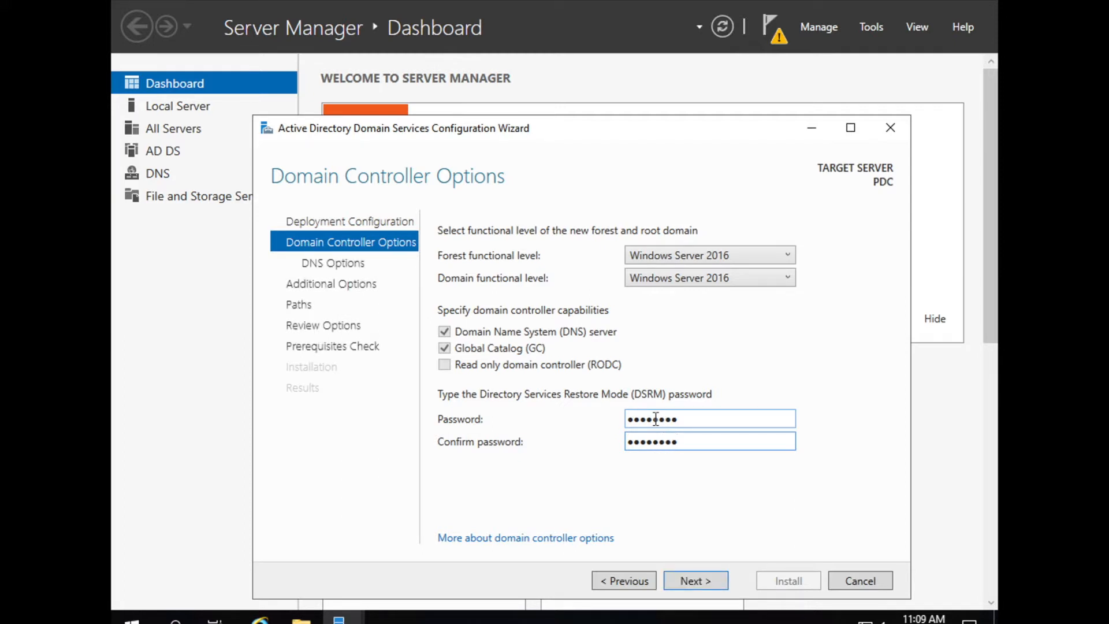
pyautogui.click(699, 582)
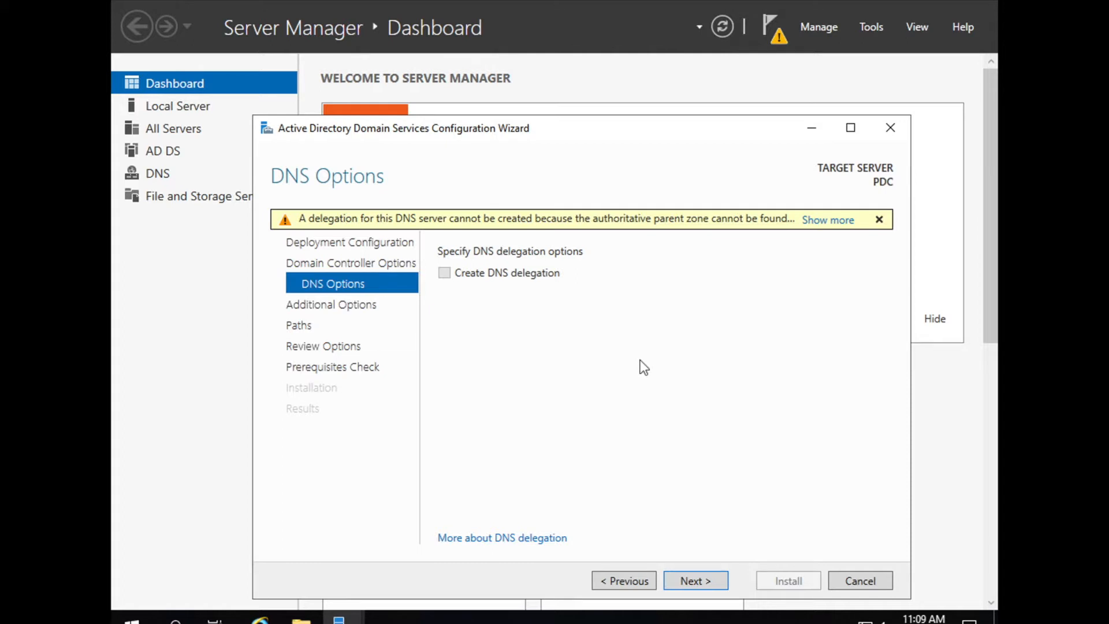
# Skip DNS delegation and accept the NetBIOS domain name LAB
pyautogui.click(695, 584)
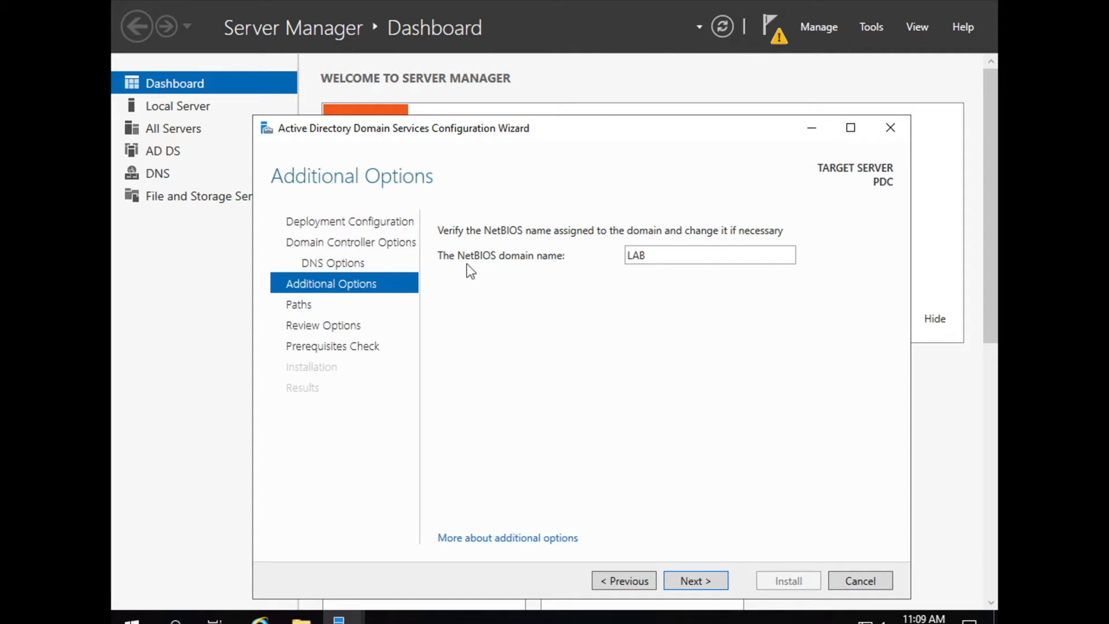
pyautogui.doubleClick(649, 256)
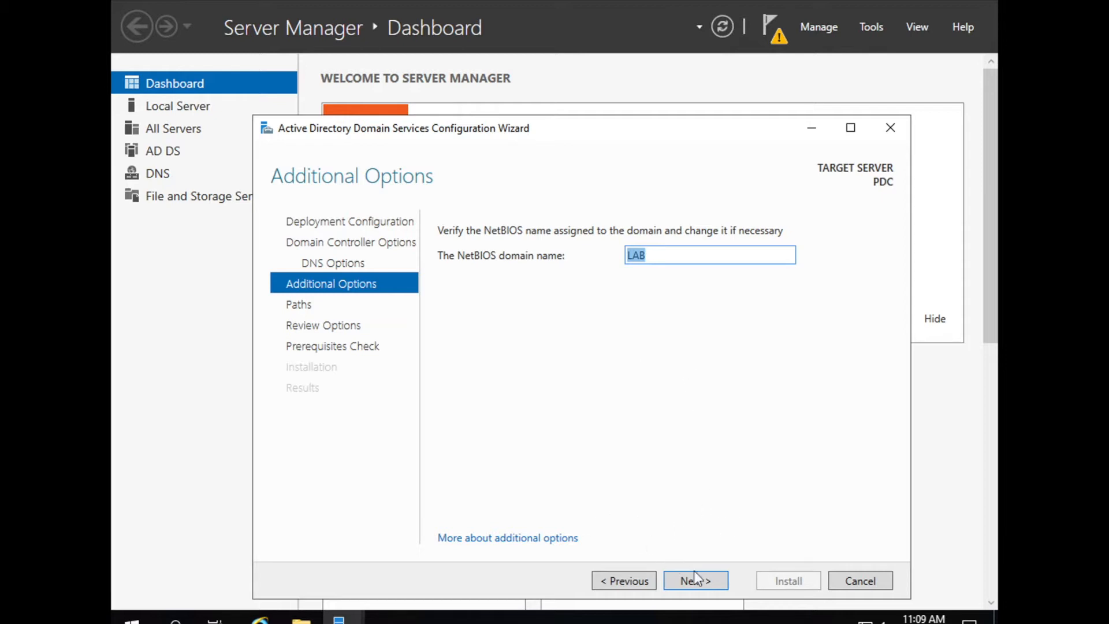
pyautogui.click(705, 580)
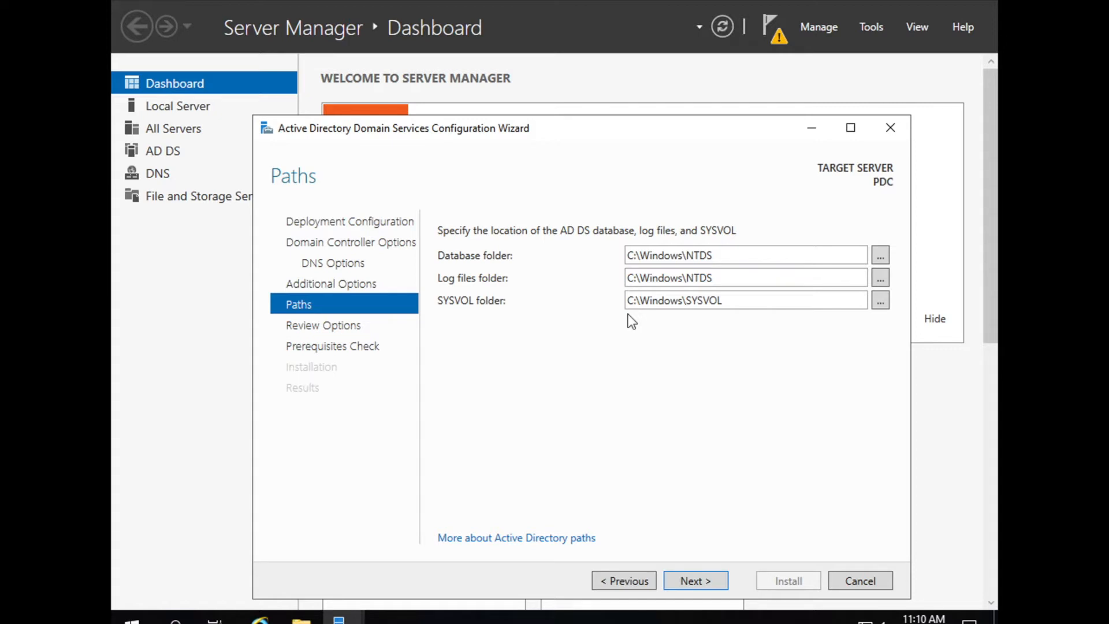
# Keep the default C:\Windows database, log and SYSVOL folders and continue to Review Options
pyautogui.click(880, 254)
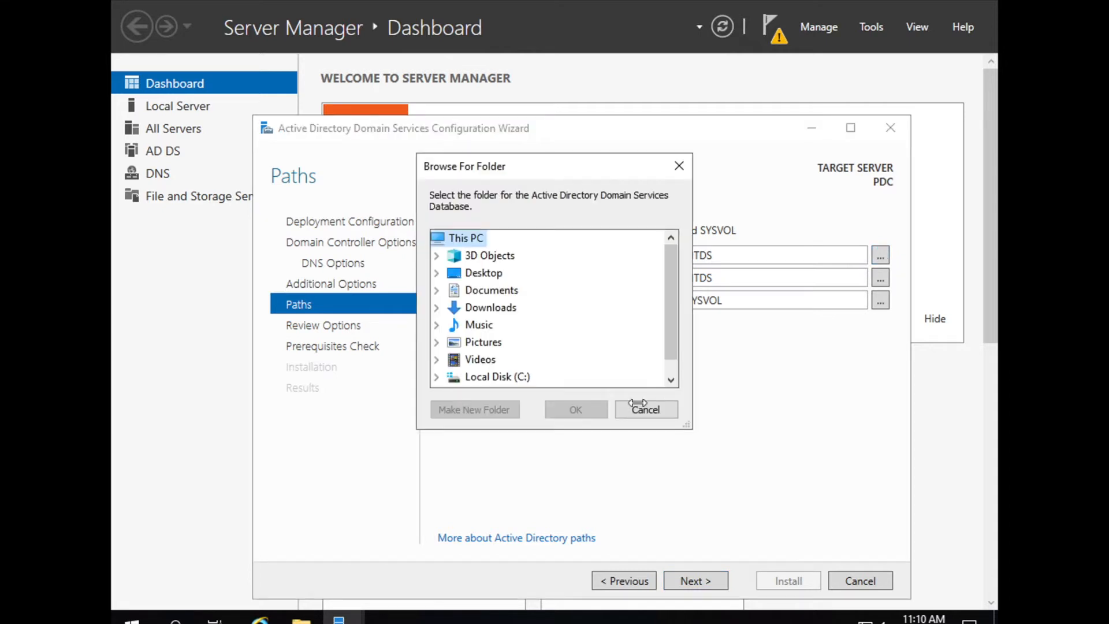
pyautogui.click(644, 409)
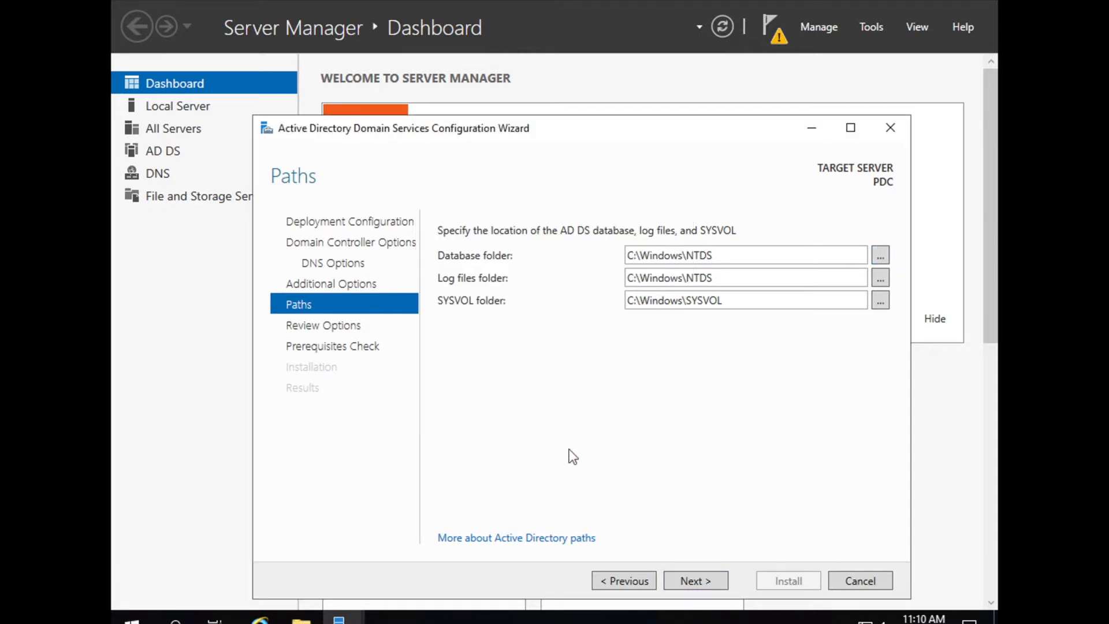
pyautogui.click(708, 579)
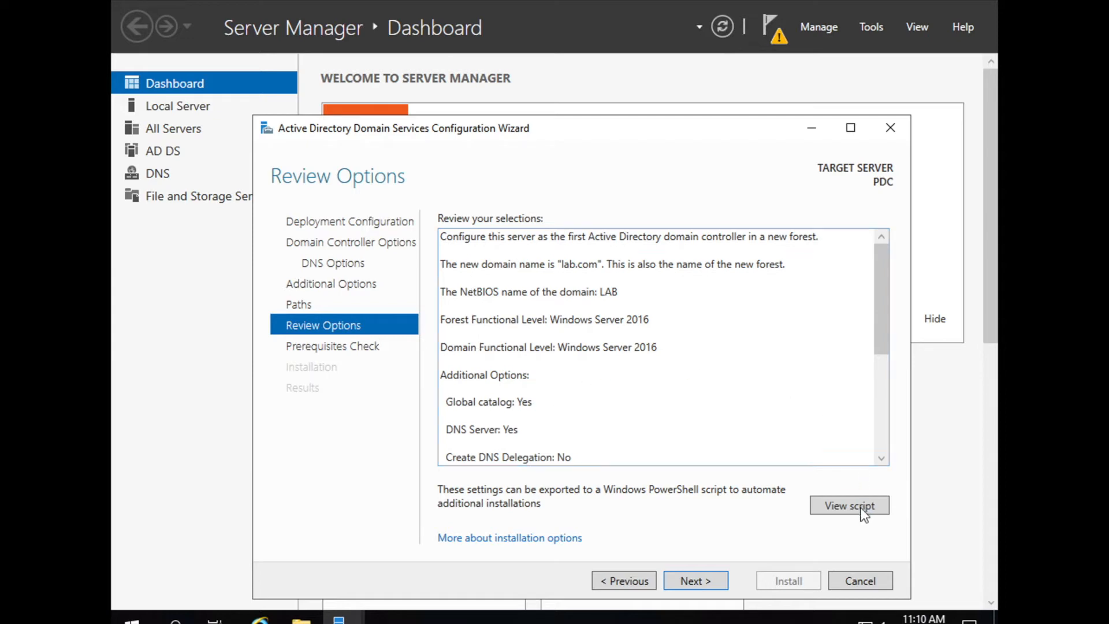
pyautogui.click(844, 508)
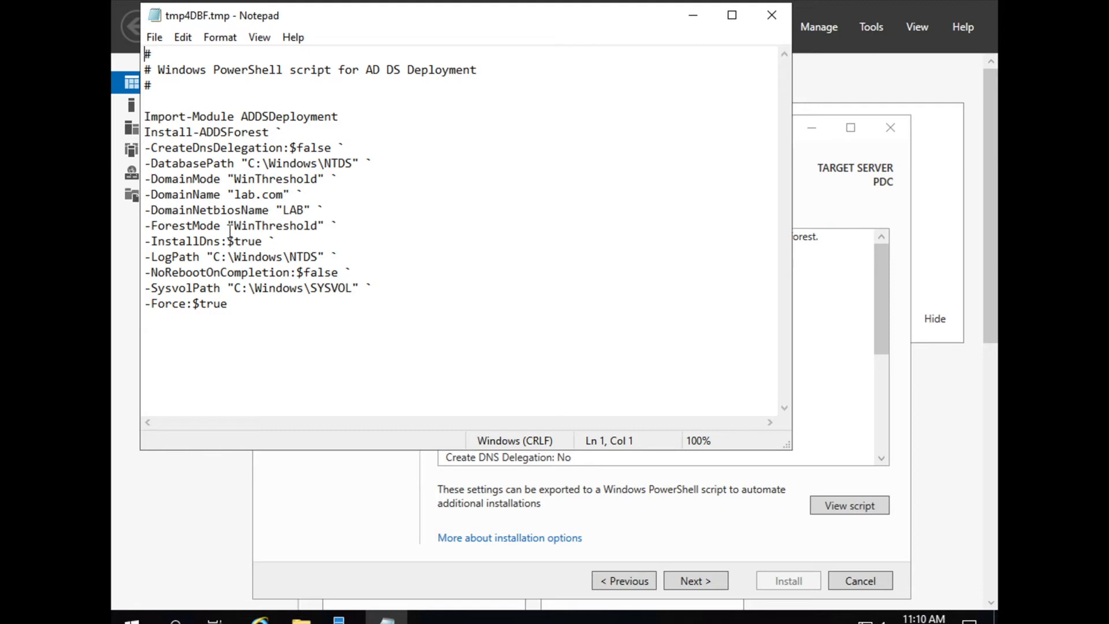
pyautogui.click(773, 16)
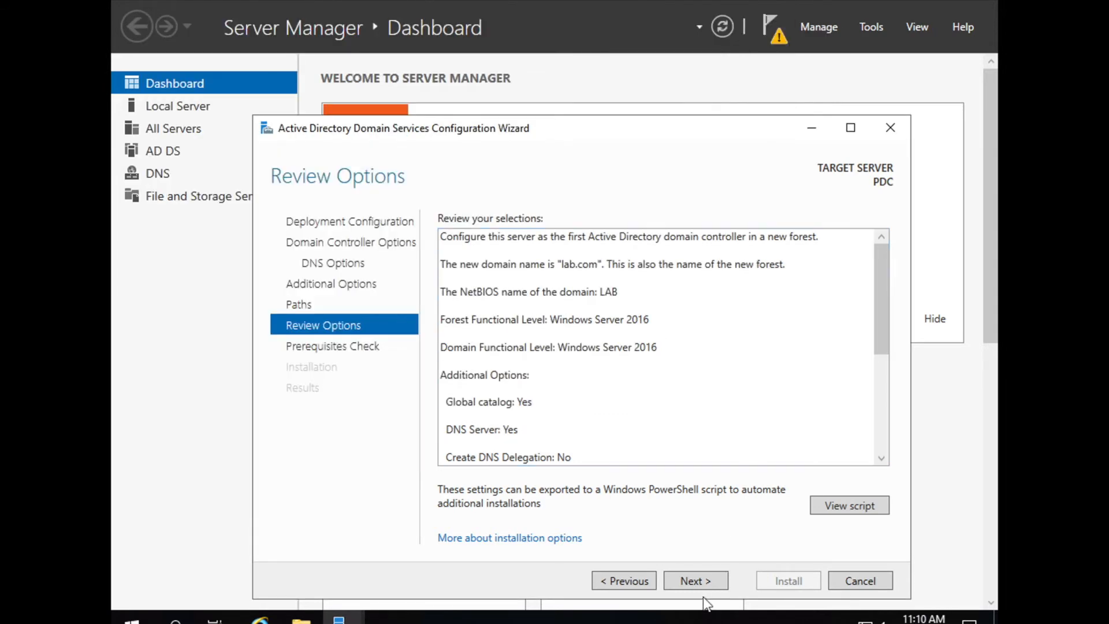
# Pass the prerequisites check, install AD DS for lab.com, and close the wizard after the sign-out notice
pyautogui.click(698, 581)
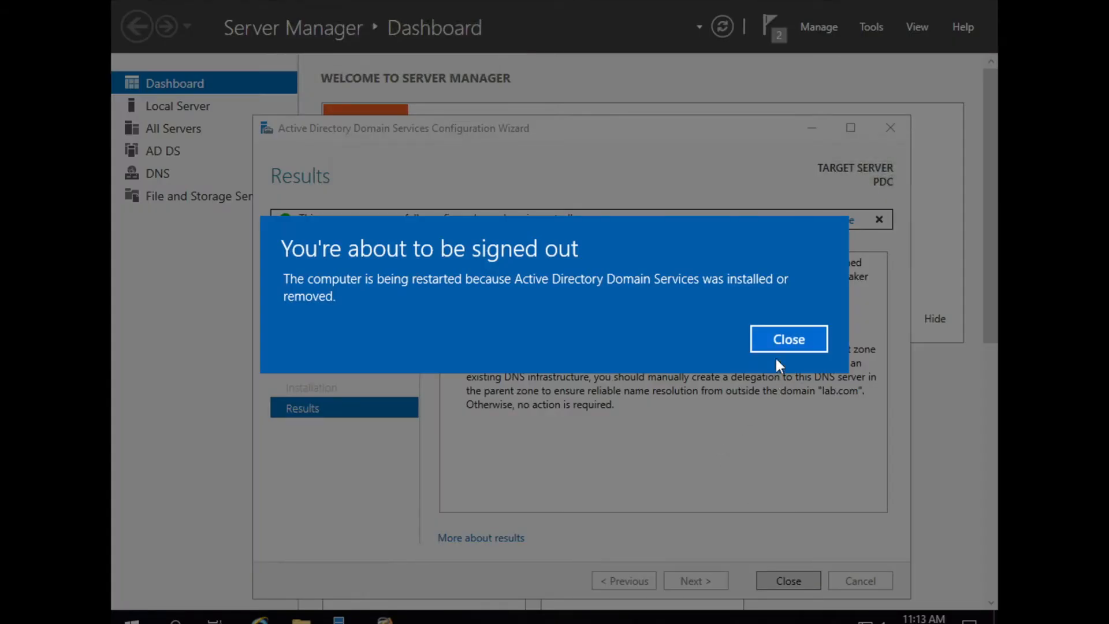
pyautogui.click(795, 336)
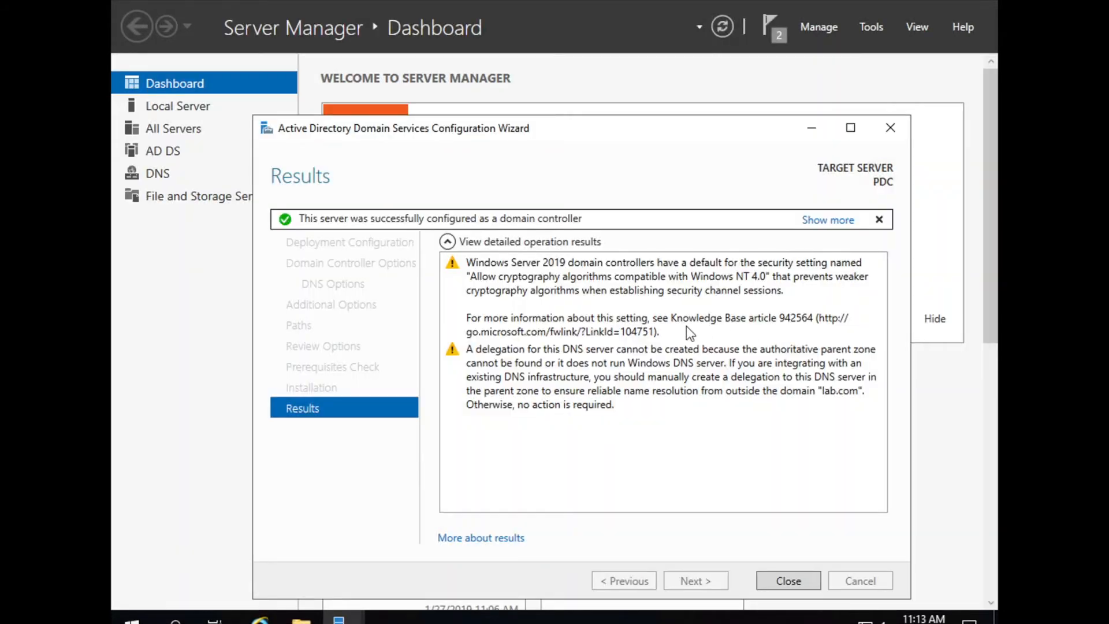
pyautogui.click(798, 583)
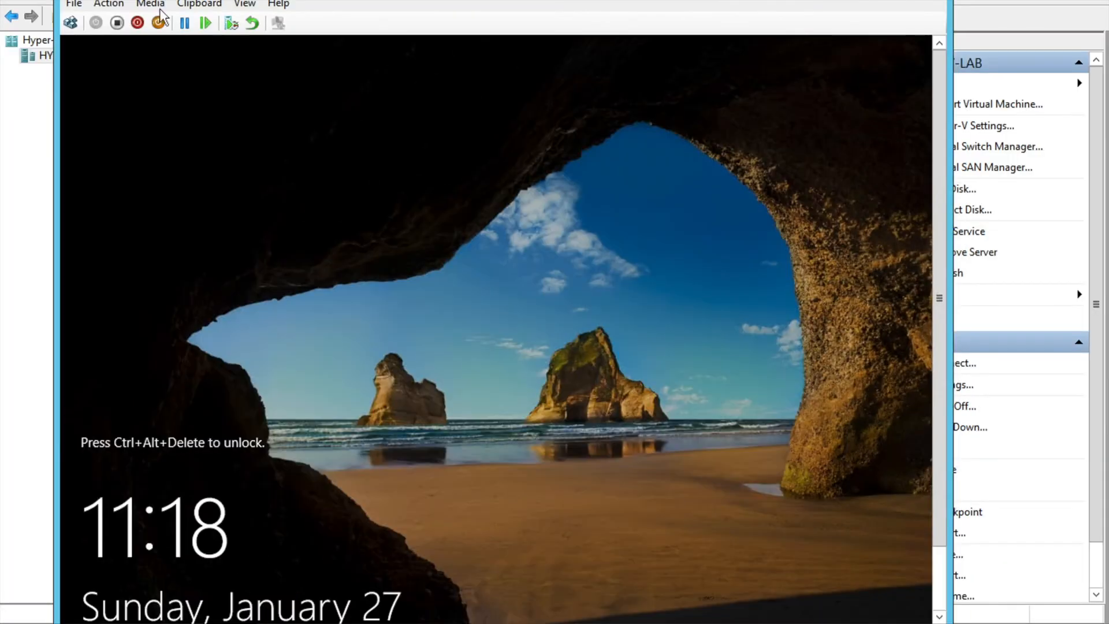
# Send Ctrl+Alt+Delete and sign in as LAB\Administrator, re-entering the account password after a failed attempt
pyautogui.click(101, 9)
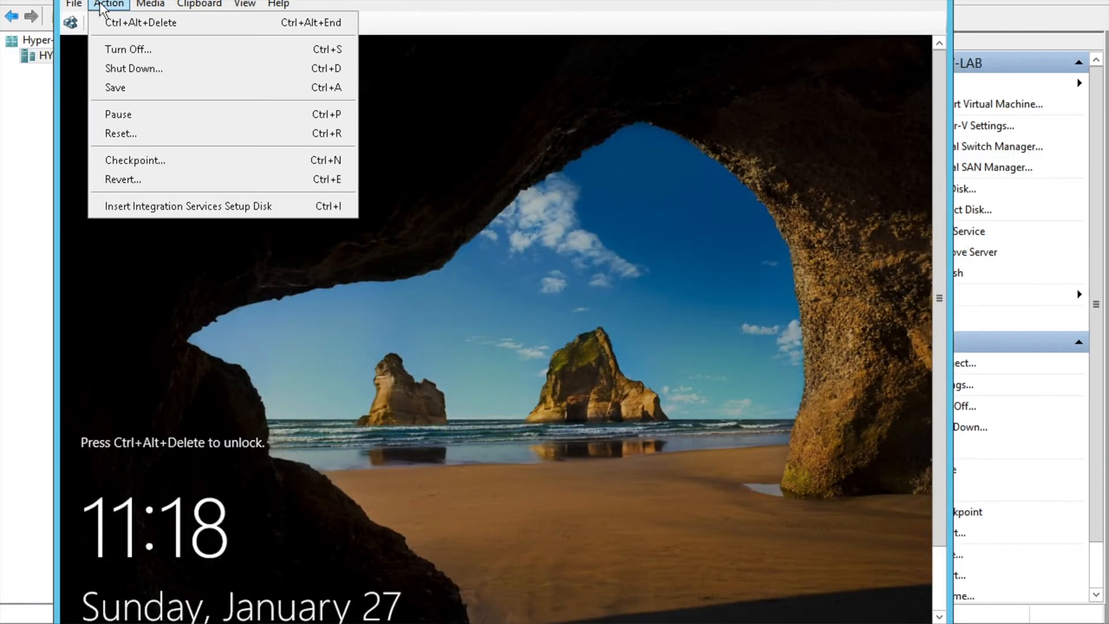
pyautogui.click(122, 20)
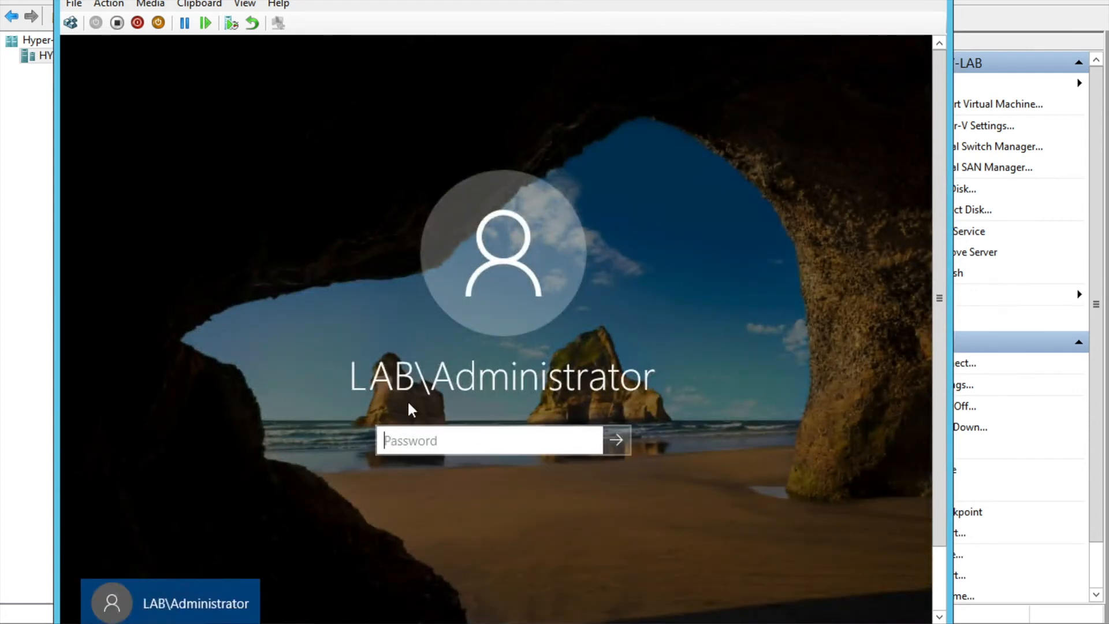
pyautogui.write('P@s')
pyautogui.press('Return')
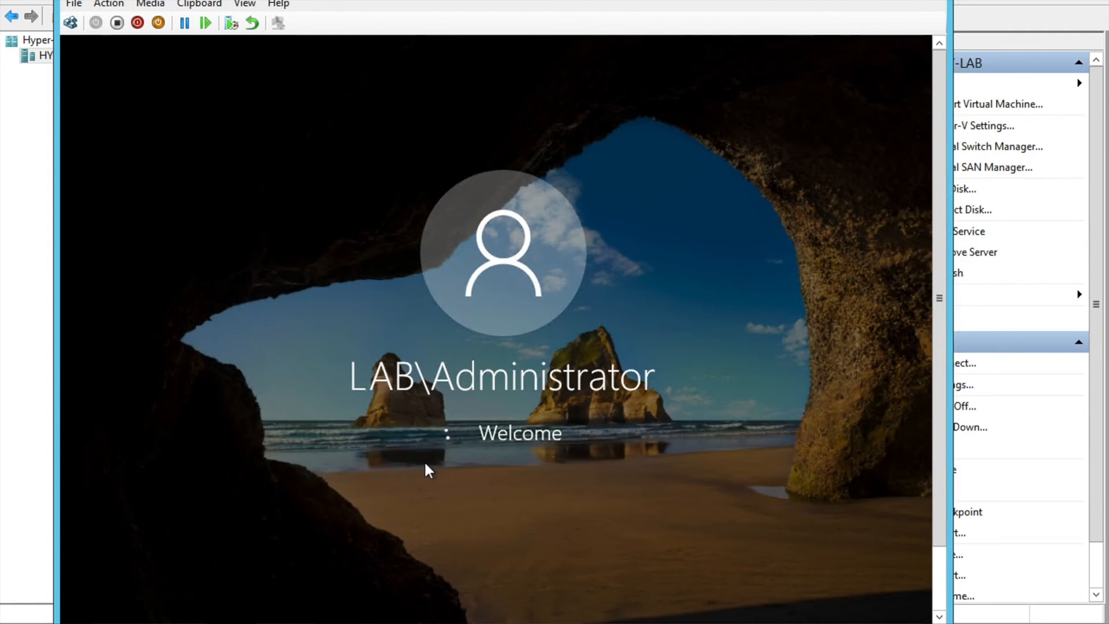
pyautogui.click(491, 473)
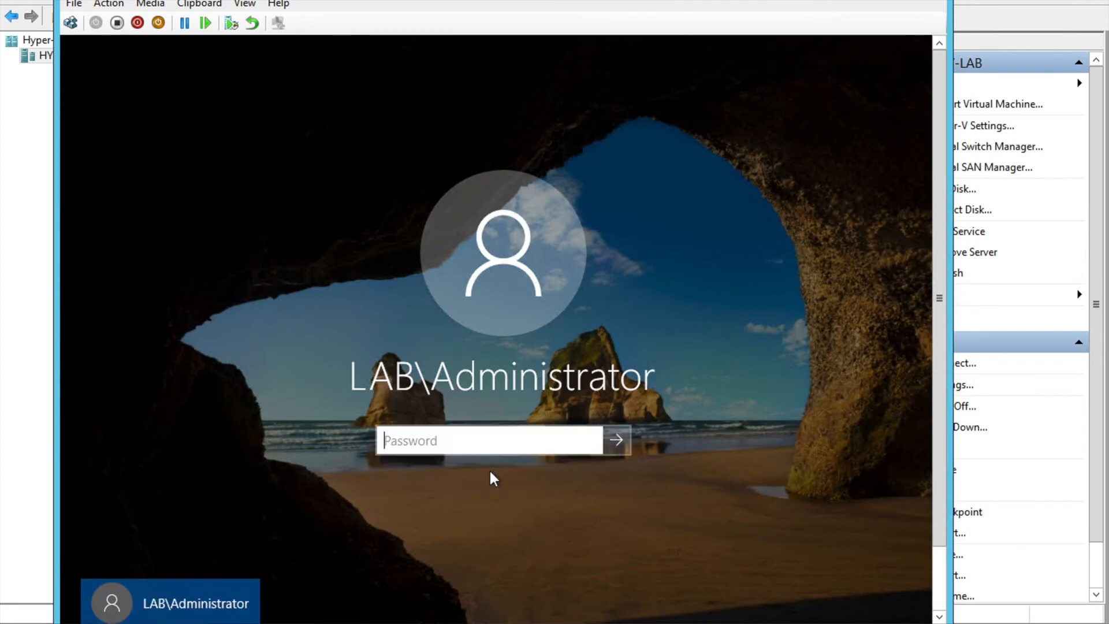
pyautogui.write('P')
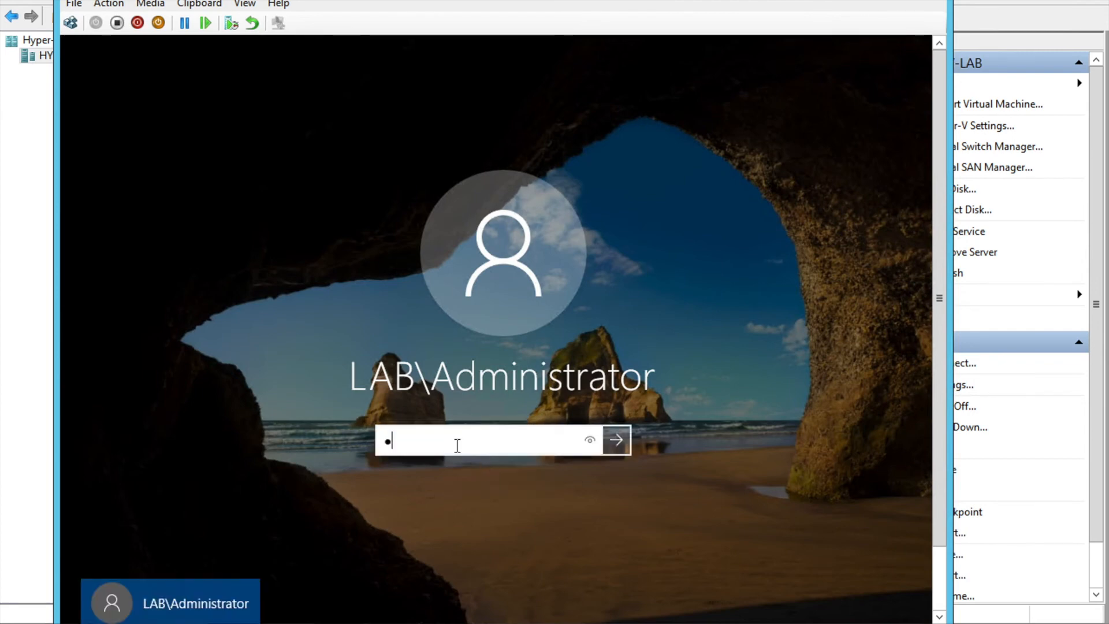
pyautogui.write('a$$w0rd123456')
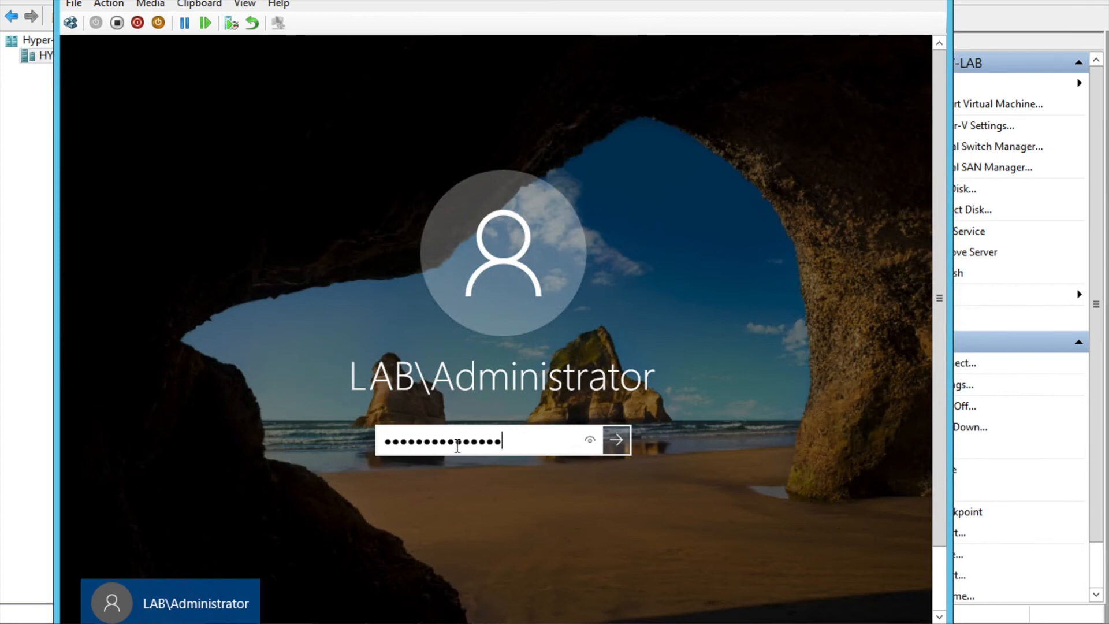
pyautogui.press('Return')
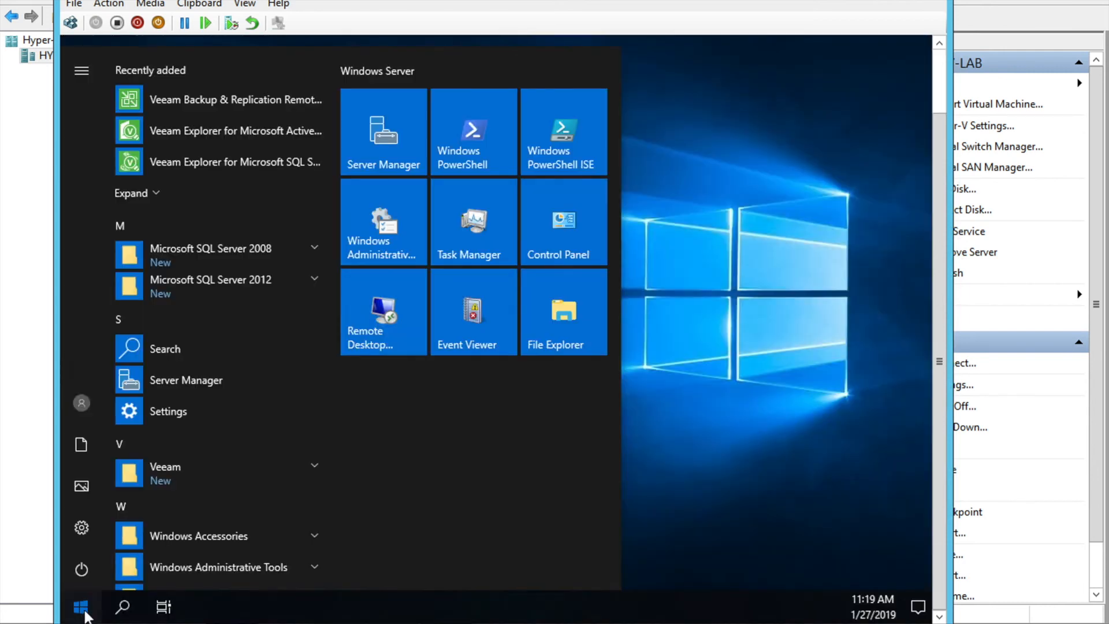
# Expand Windows Administrative Tools in the Start menu and scroll to the Active Directory consoles
pyautogui.click(84, 613)
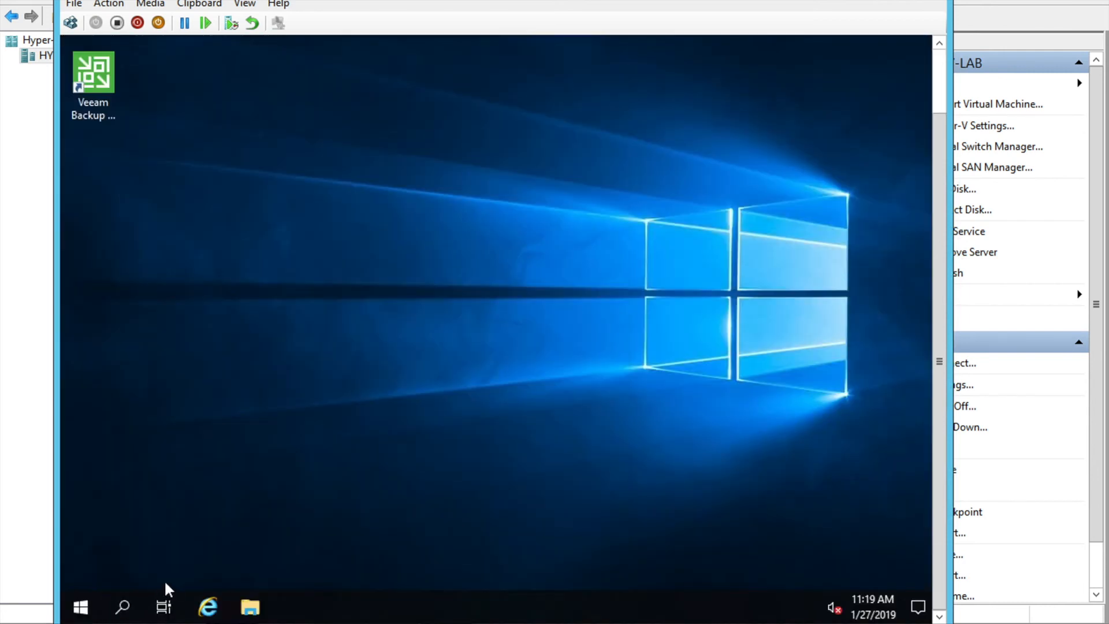
pyautogui.click(80, 607)
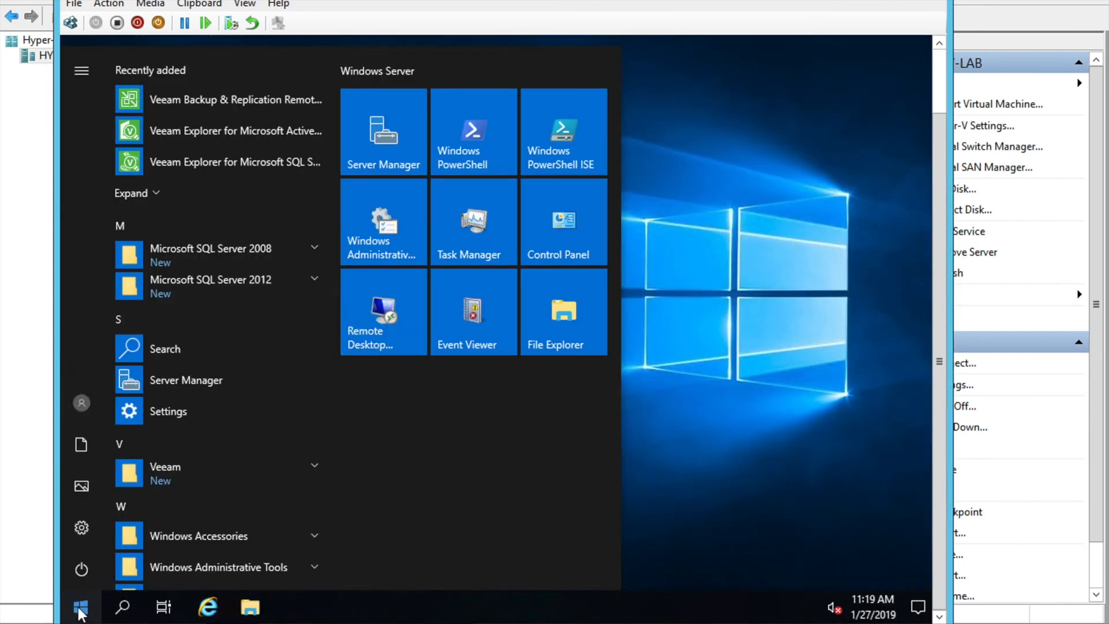
pyautogui.click(205, 570)
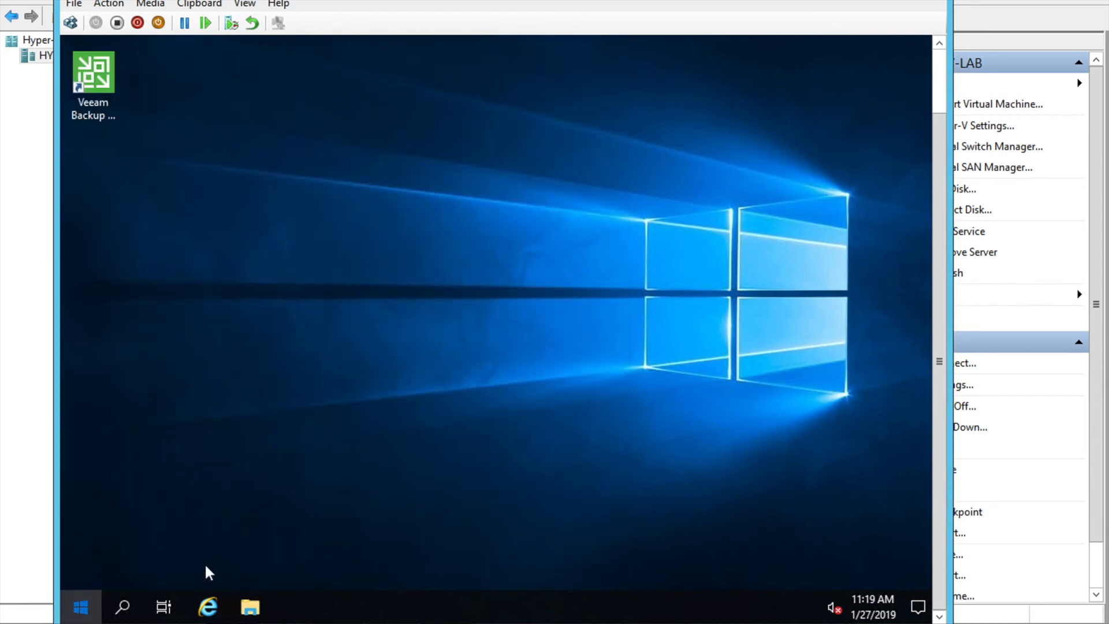
pyautogui.click(86, 611)
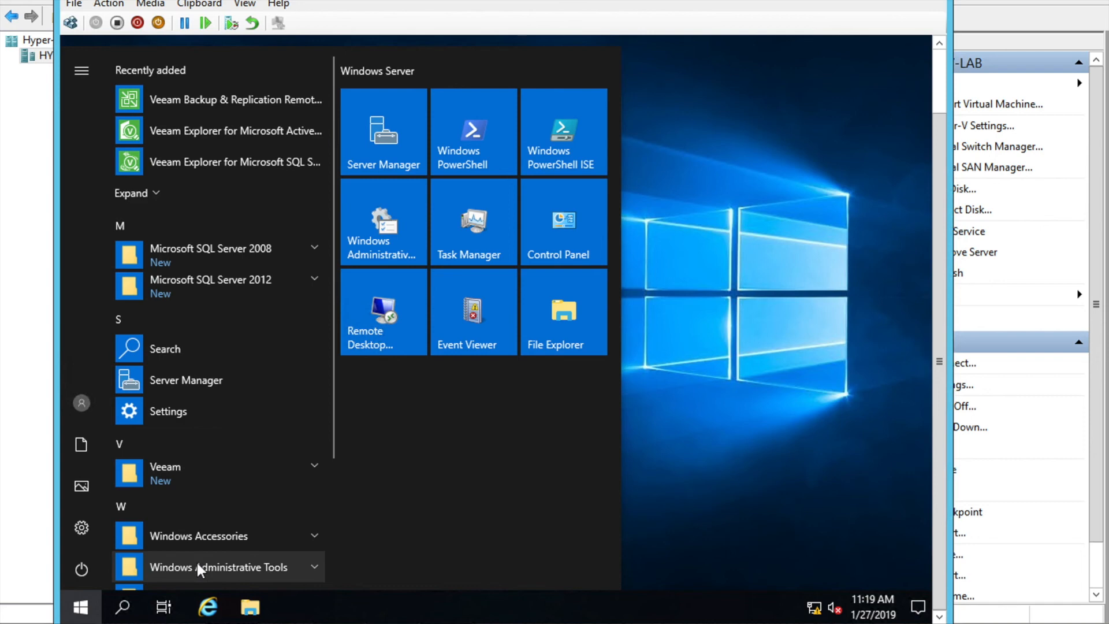
pyautogui.click(198, 564)
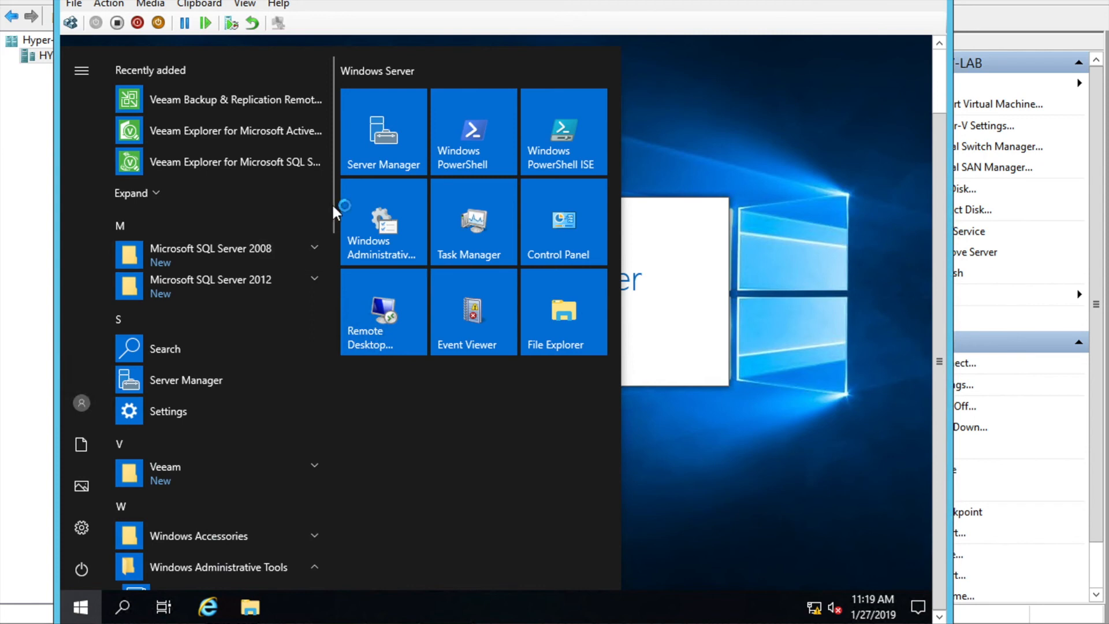
pyautogui.moveTo(332, 206); pyautogui.dragTo(335, 306)
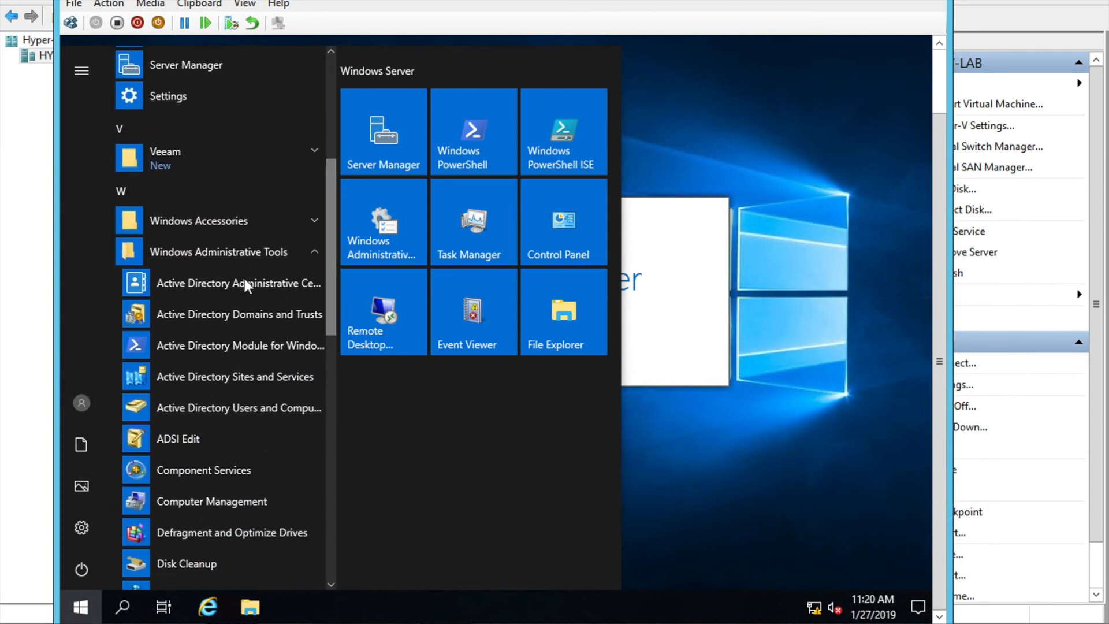